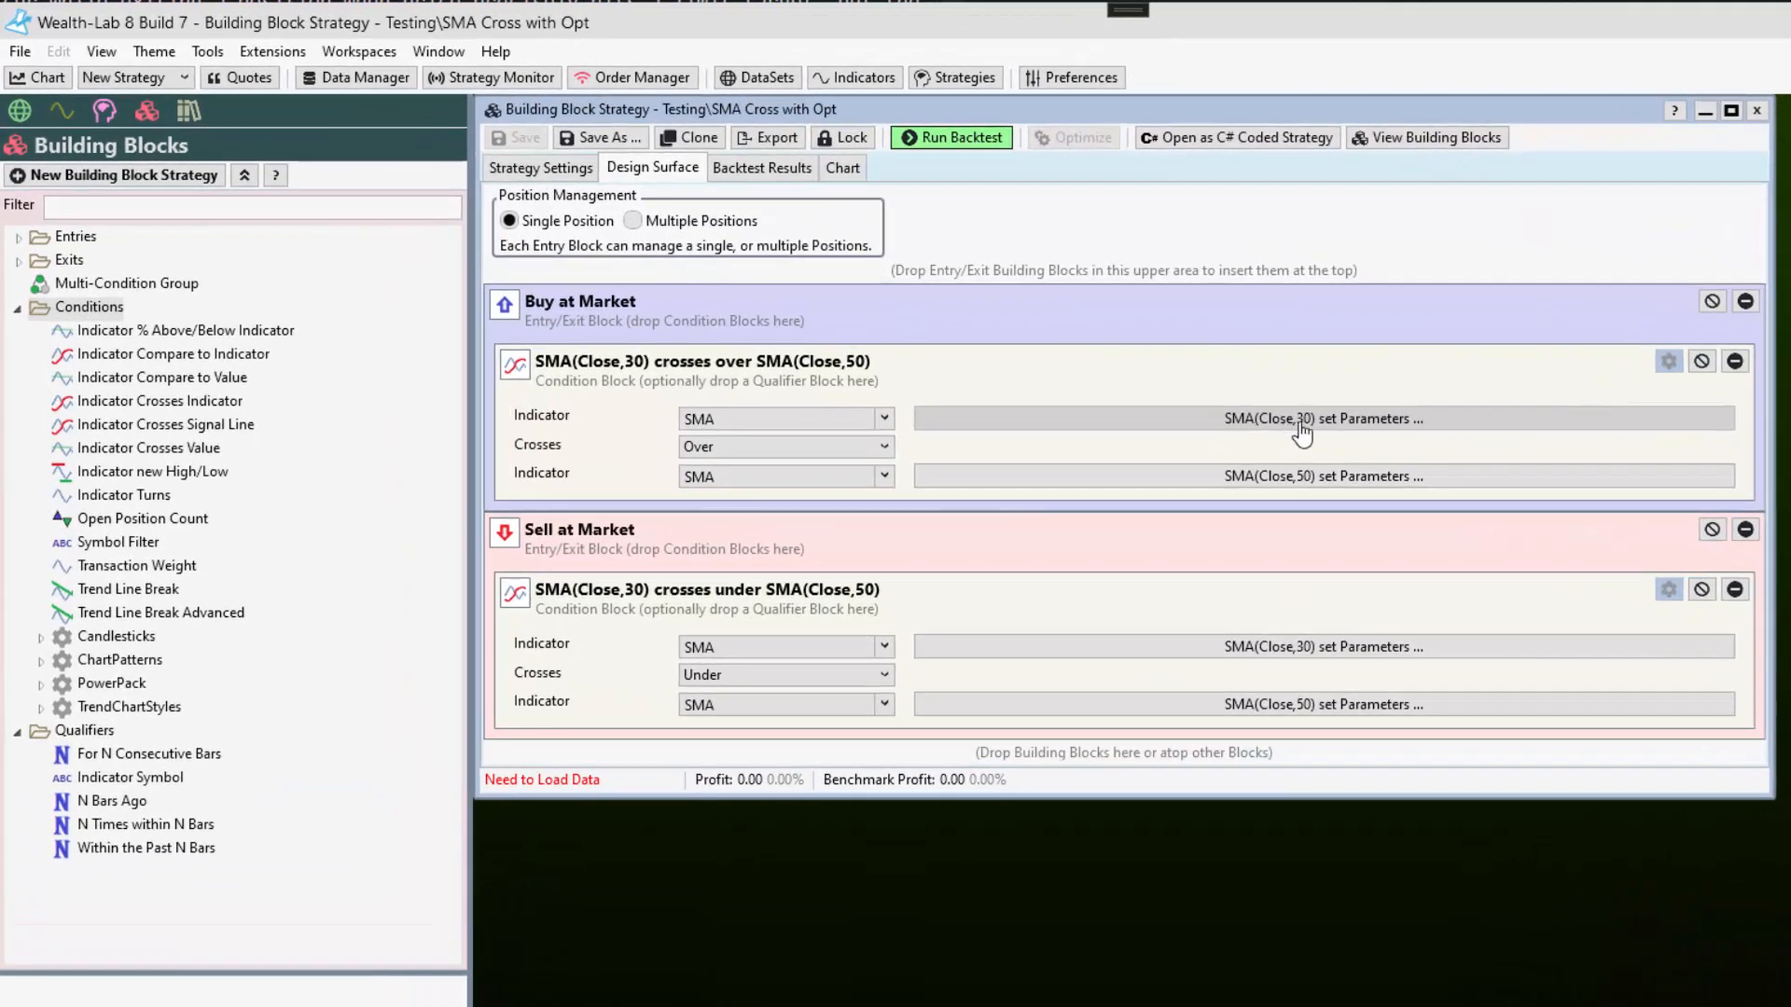
Make the period of the first SMA in the Buy at Market condition optimizable as new variable FastPeriod, ranging 10 to 30 by 5
left_click(1288, 408)
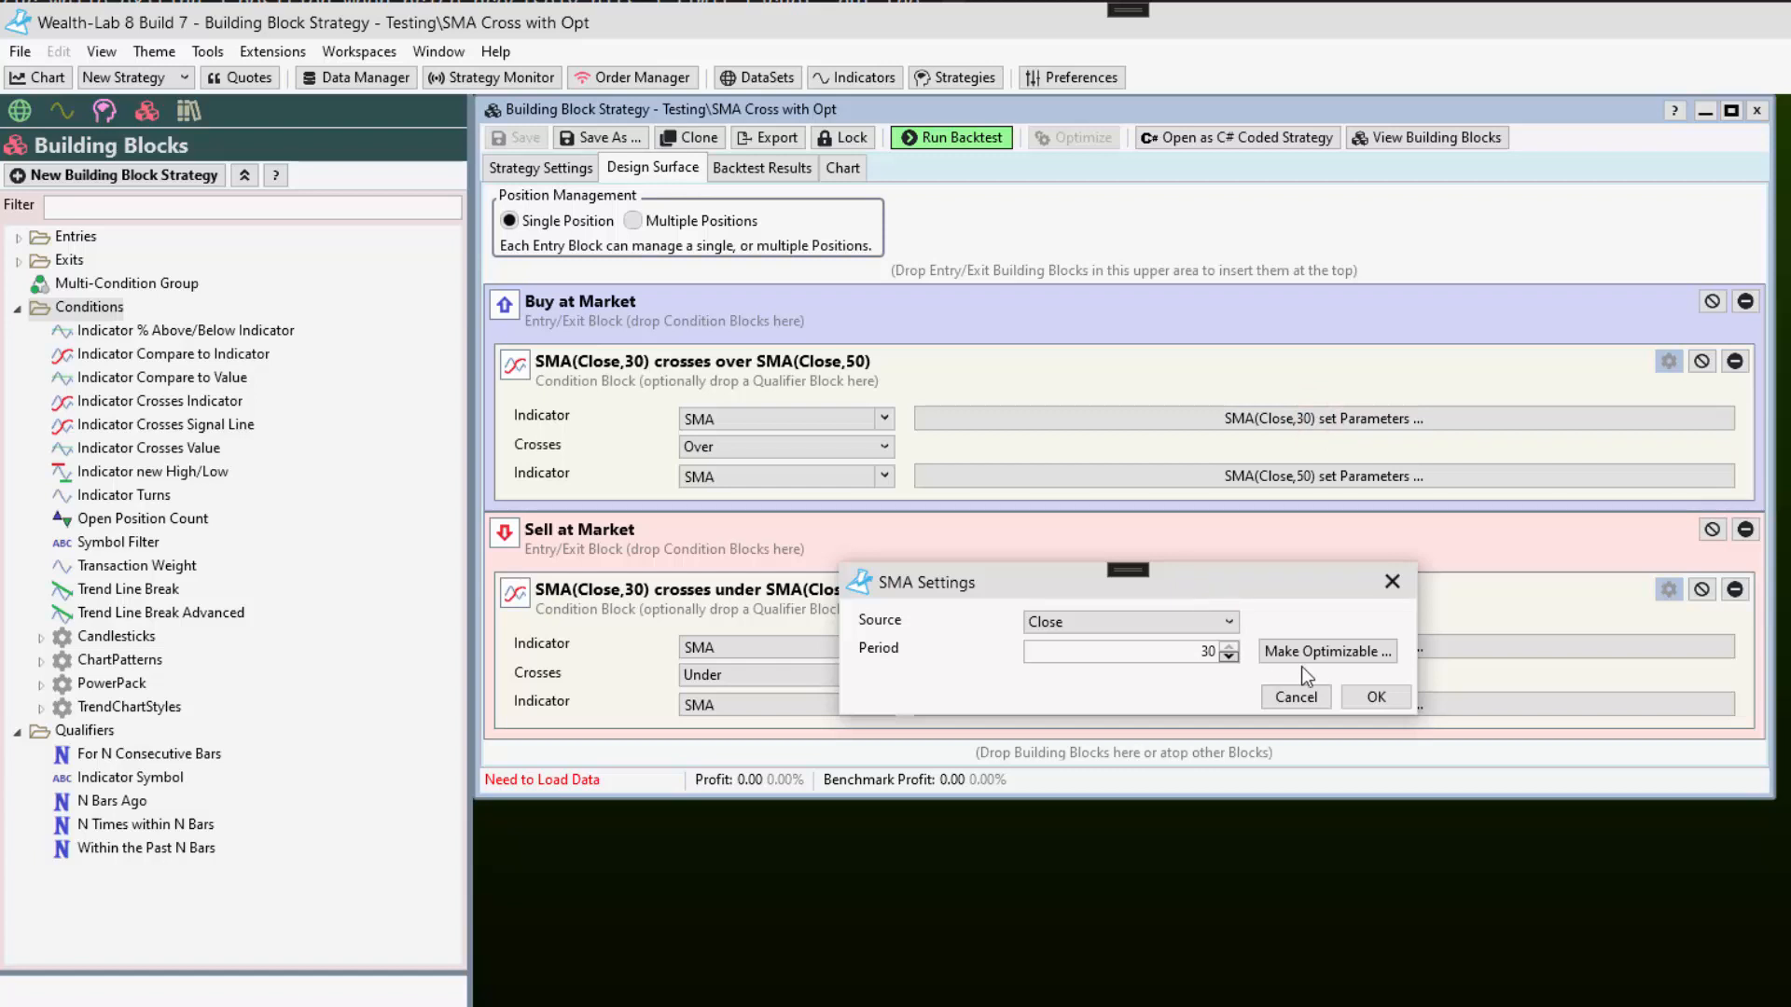
left_click(1351, 657)
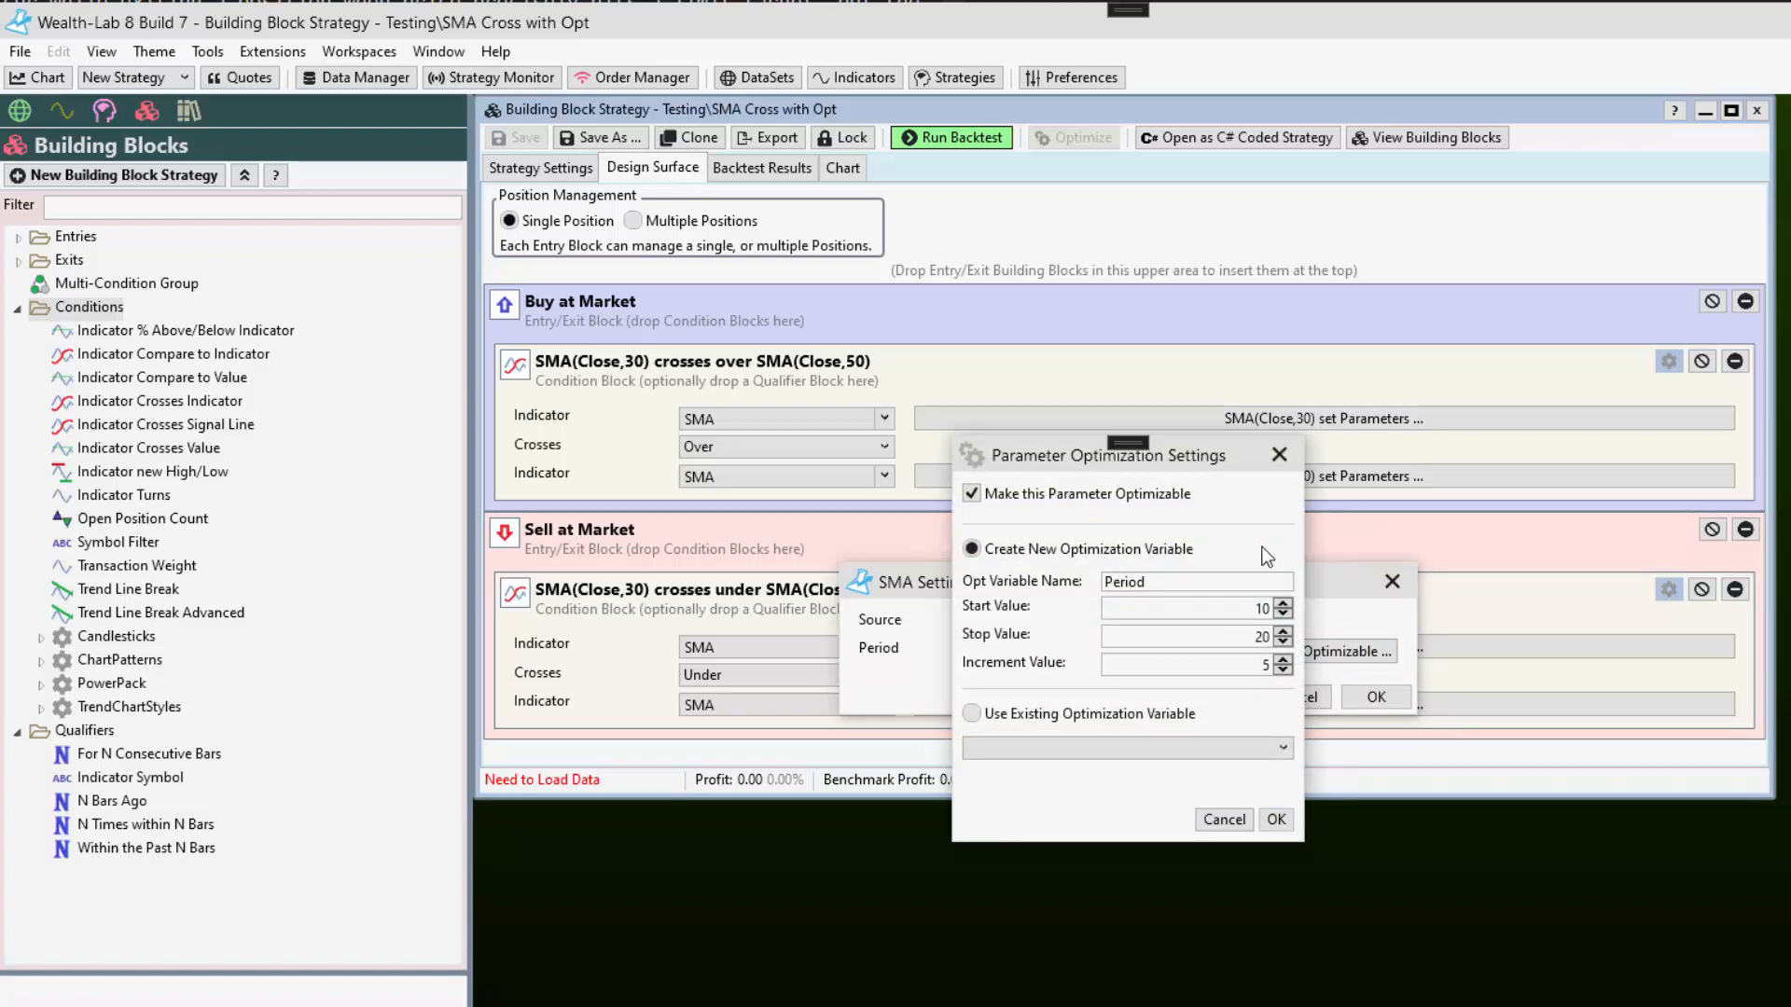
left_click(1138, 583)
type("Fast")
double_click(1241, 611)
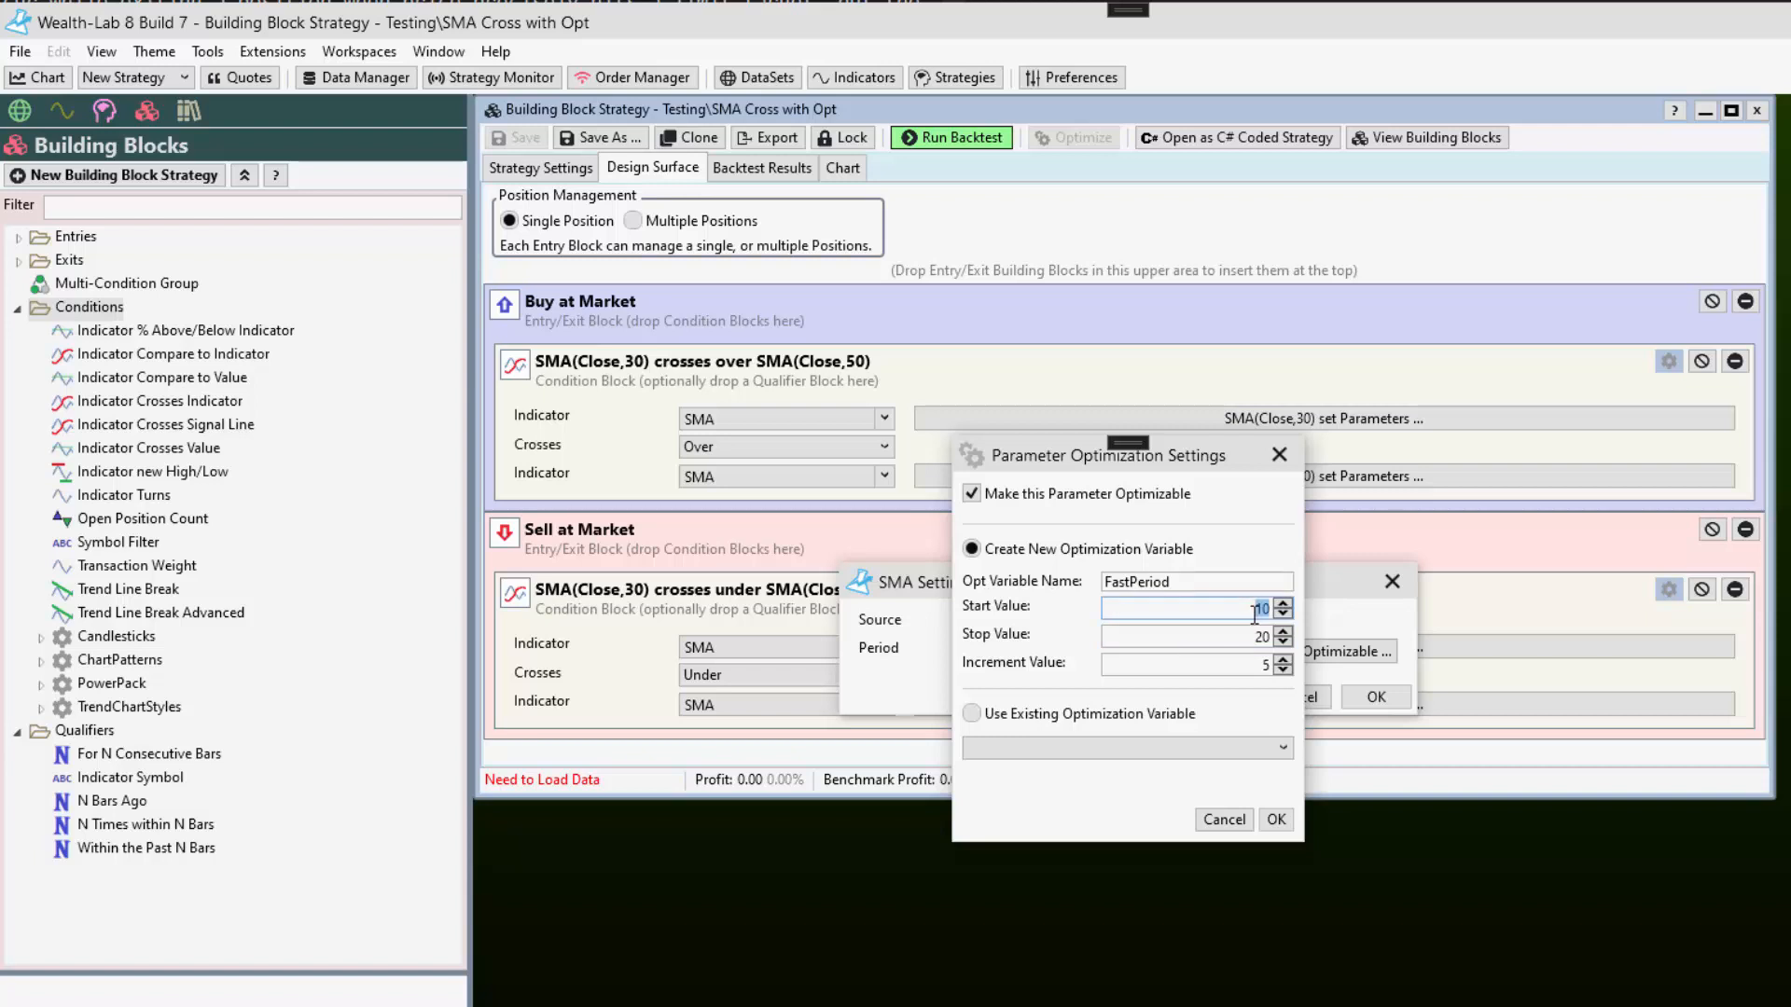
double_click(1239, 637)
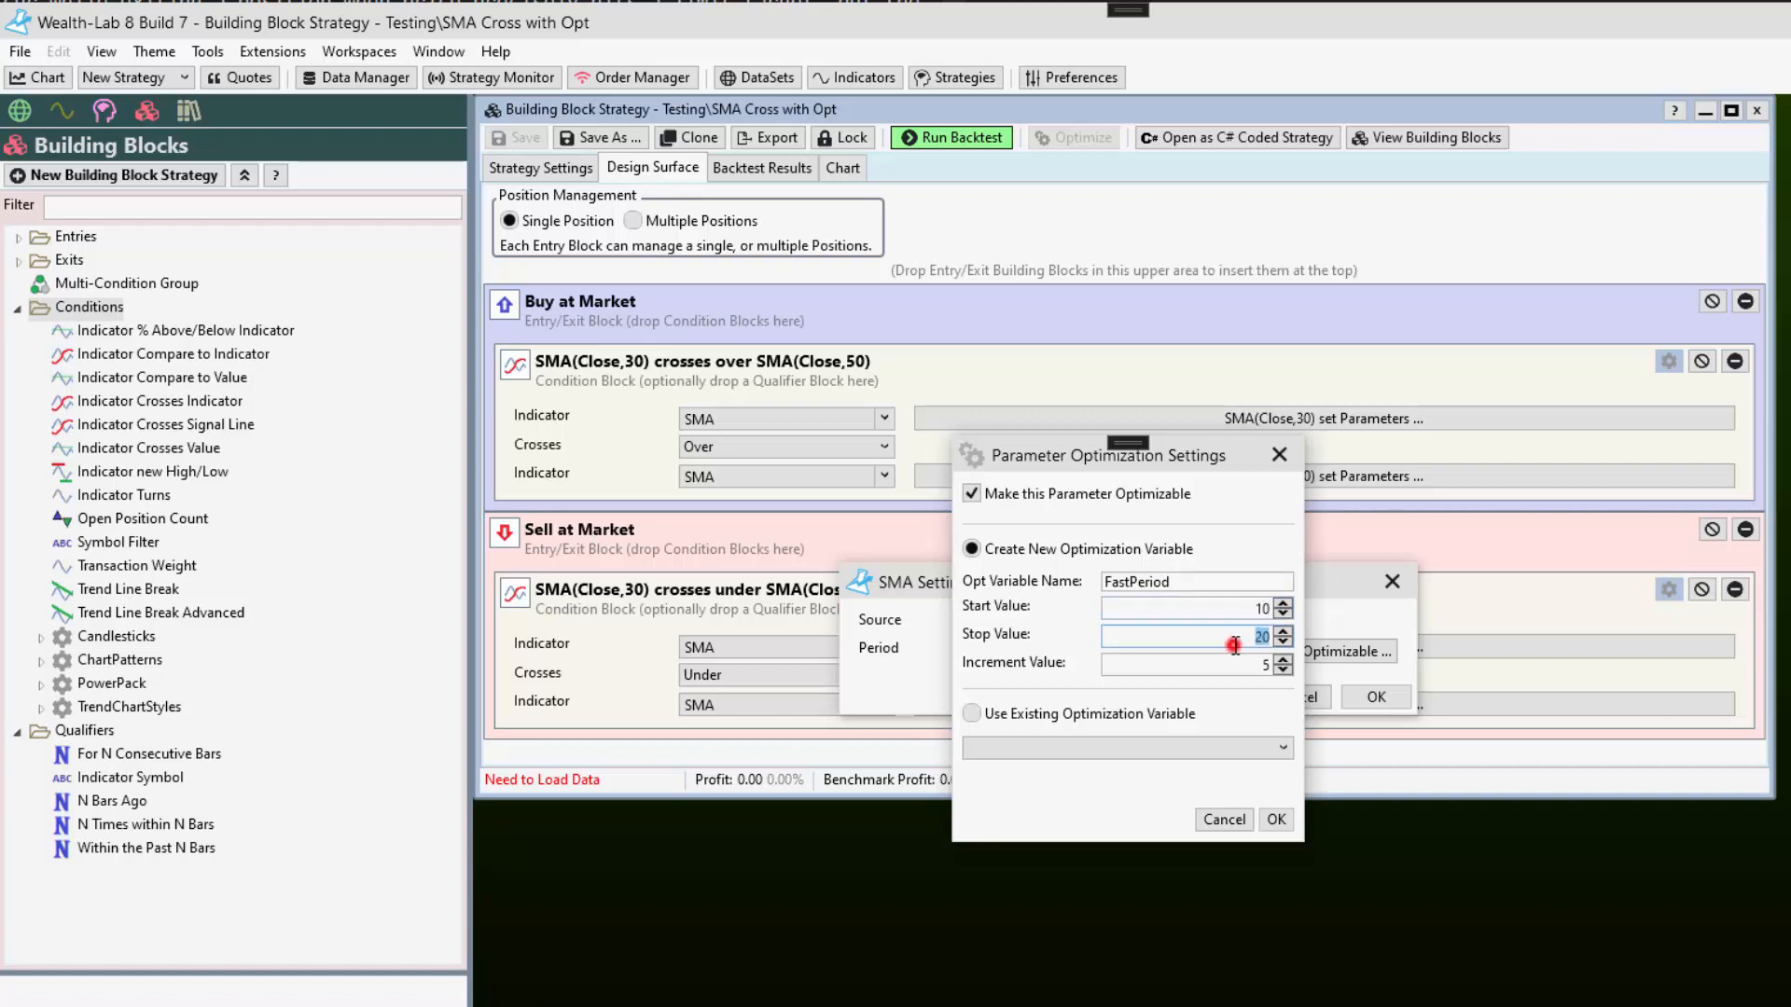
type("30")
double_click(1264, 666)
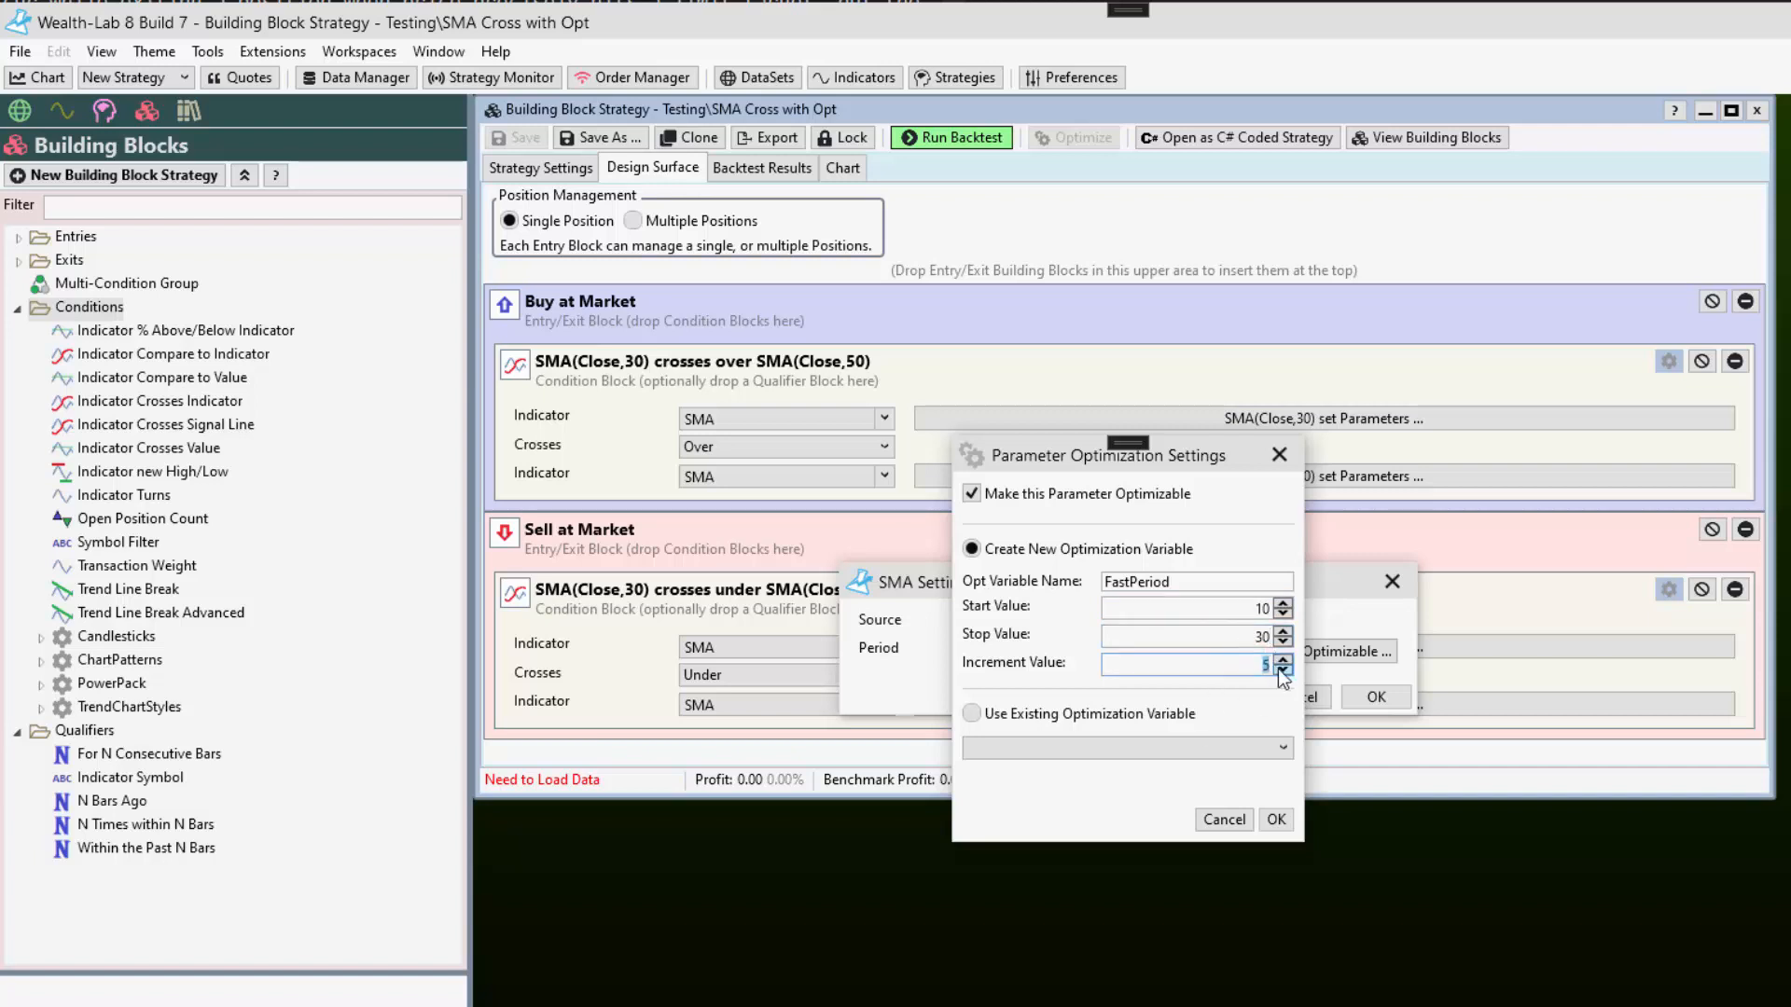
type("10")
left_click(1280, 670)
left_click(1277, 821)
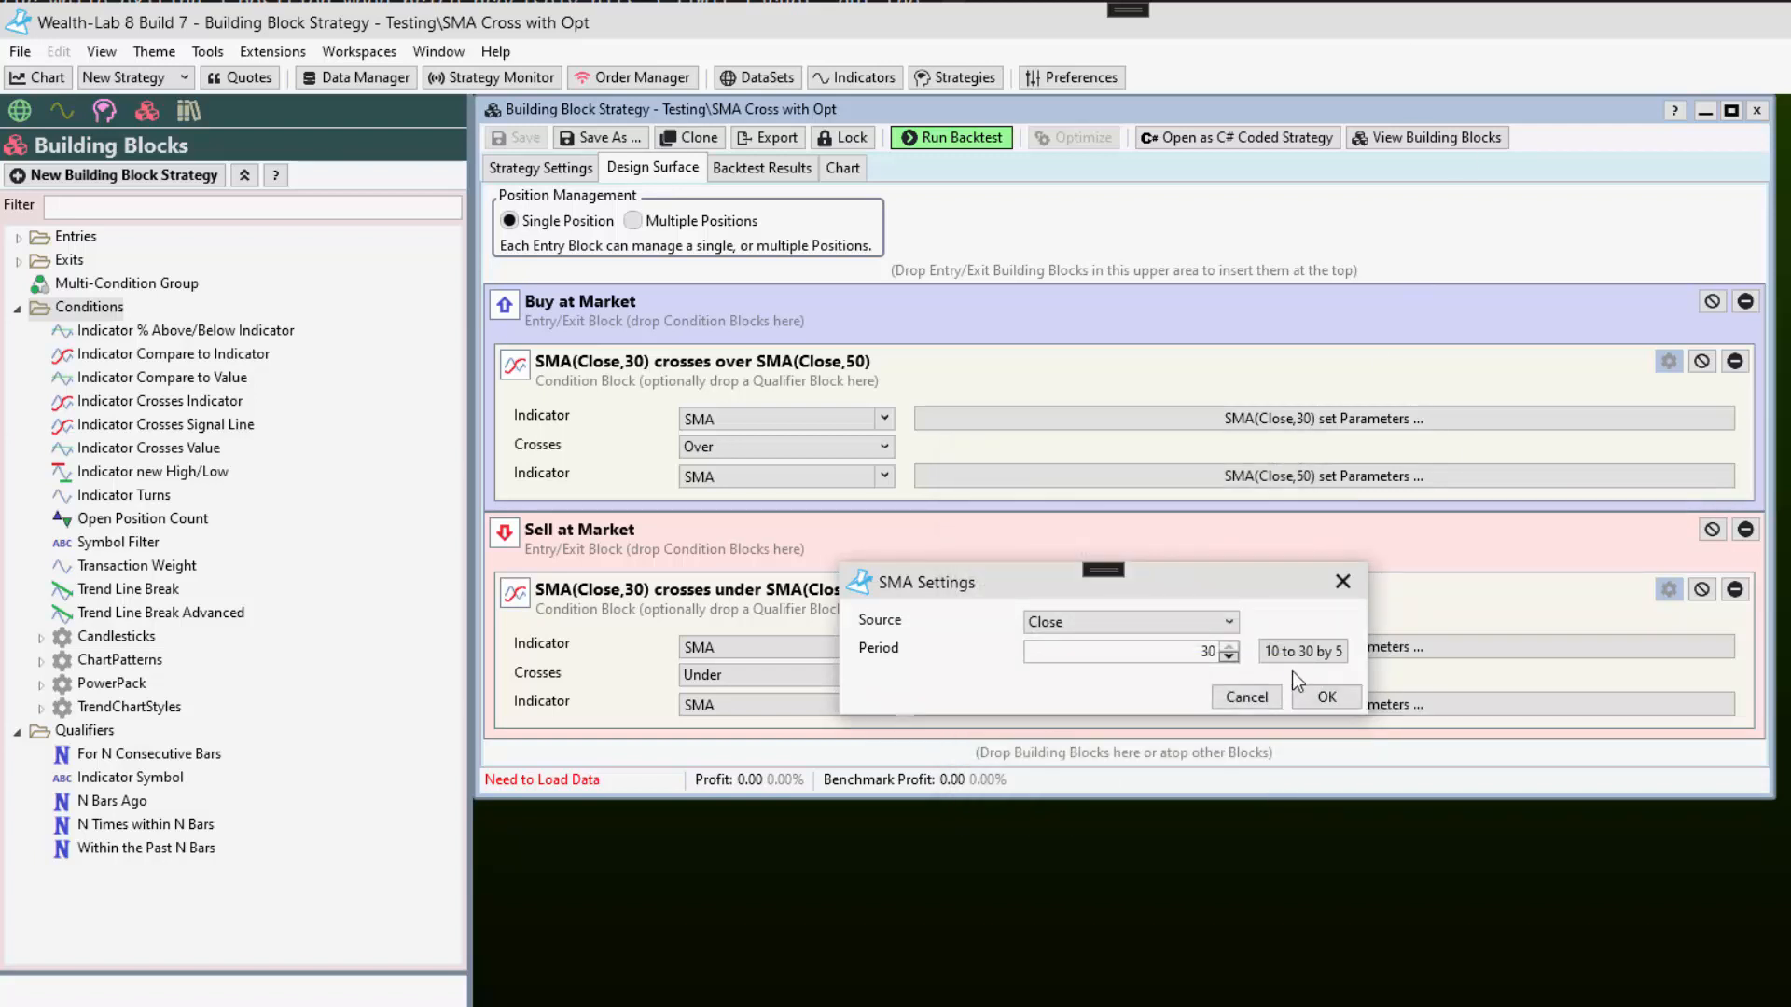
left_click(1328, 695)
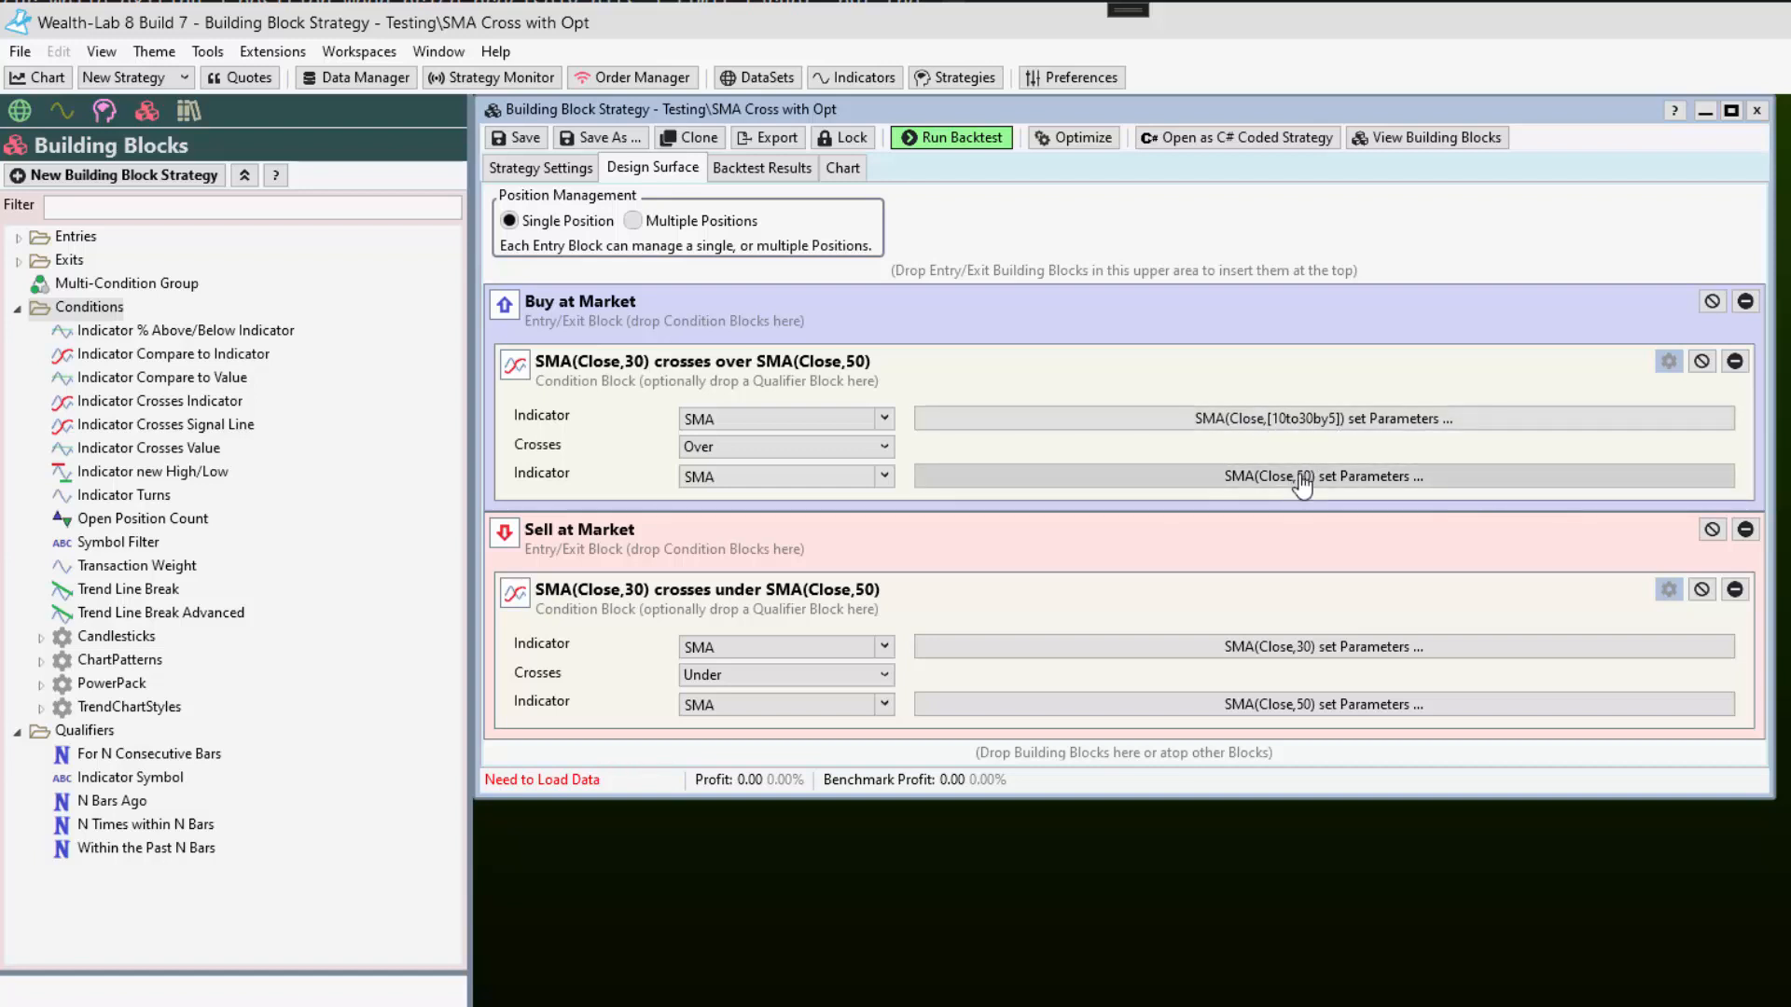
Make the period of the second SMA in the Buy at Market condition optimizable as new variable SlowPeriod, ranging 40 to 60 by 10
left_click(1301, 477)
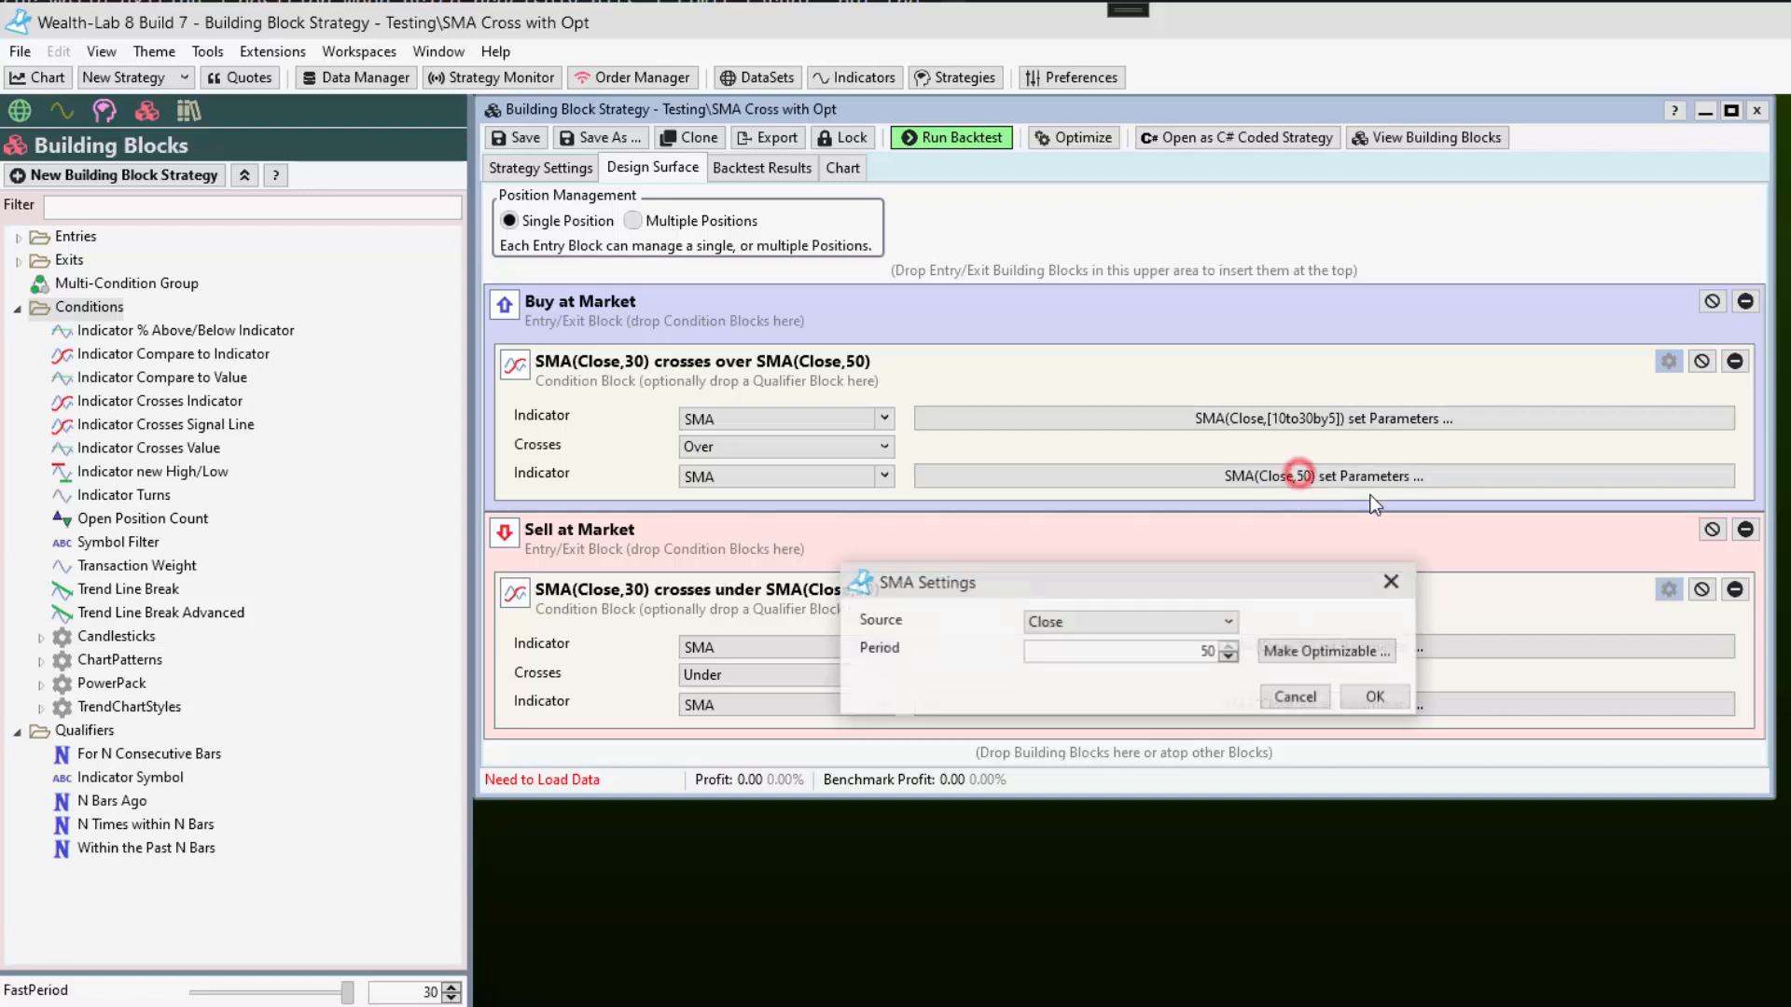
left_click(1325, 650)
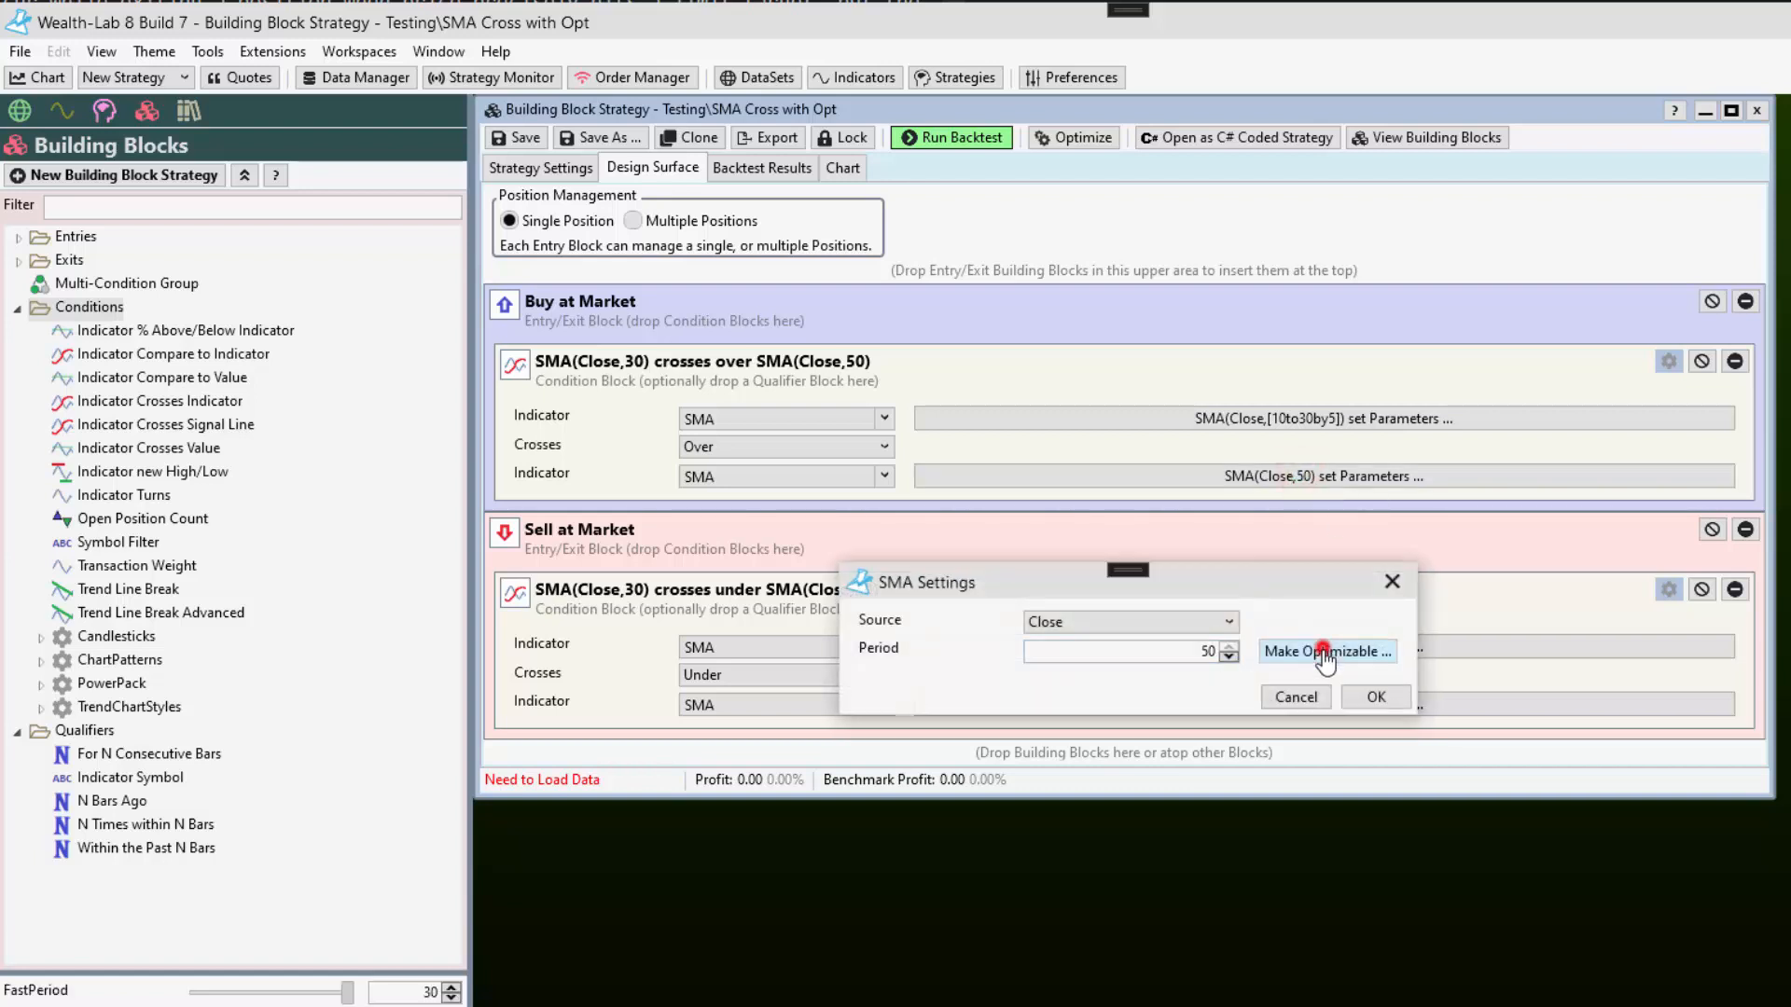
left_click(1180, 585)
key("BackSpace")
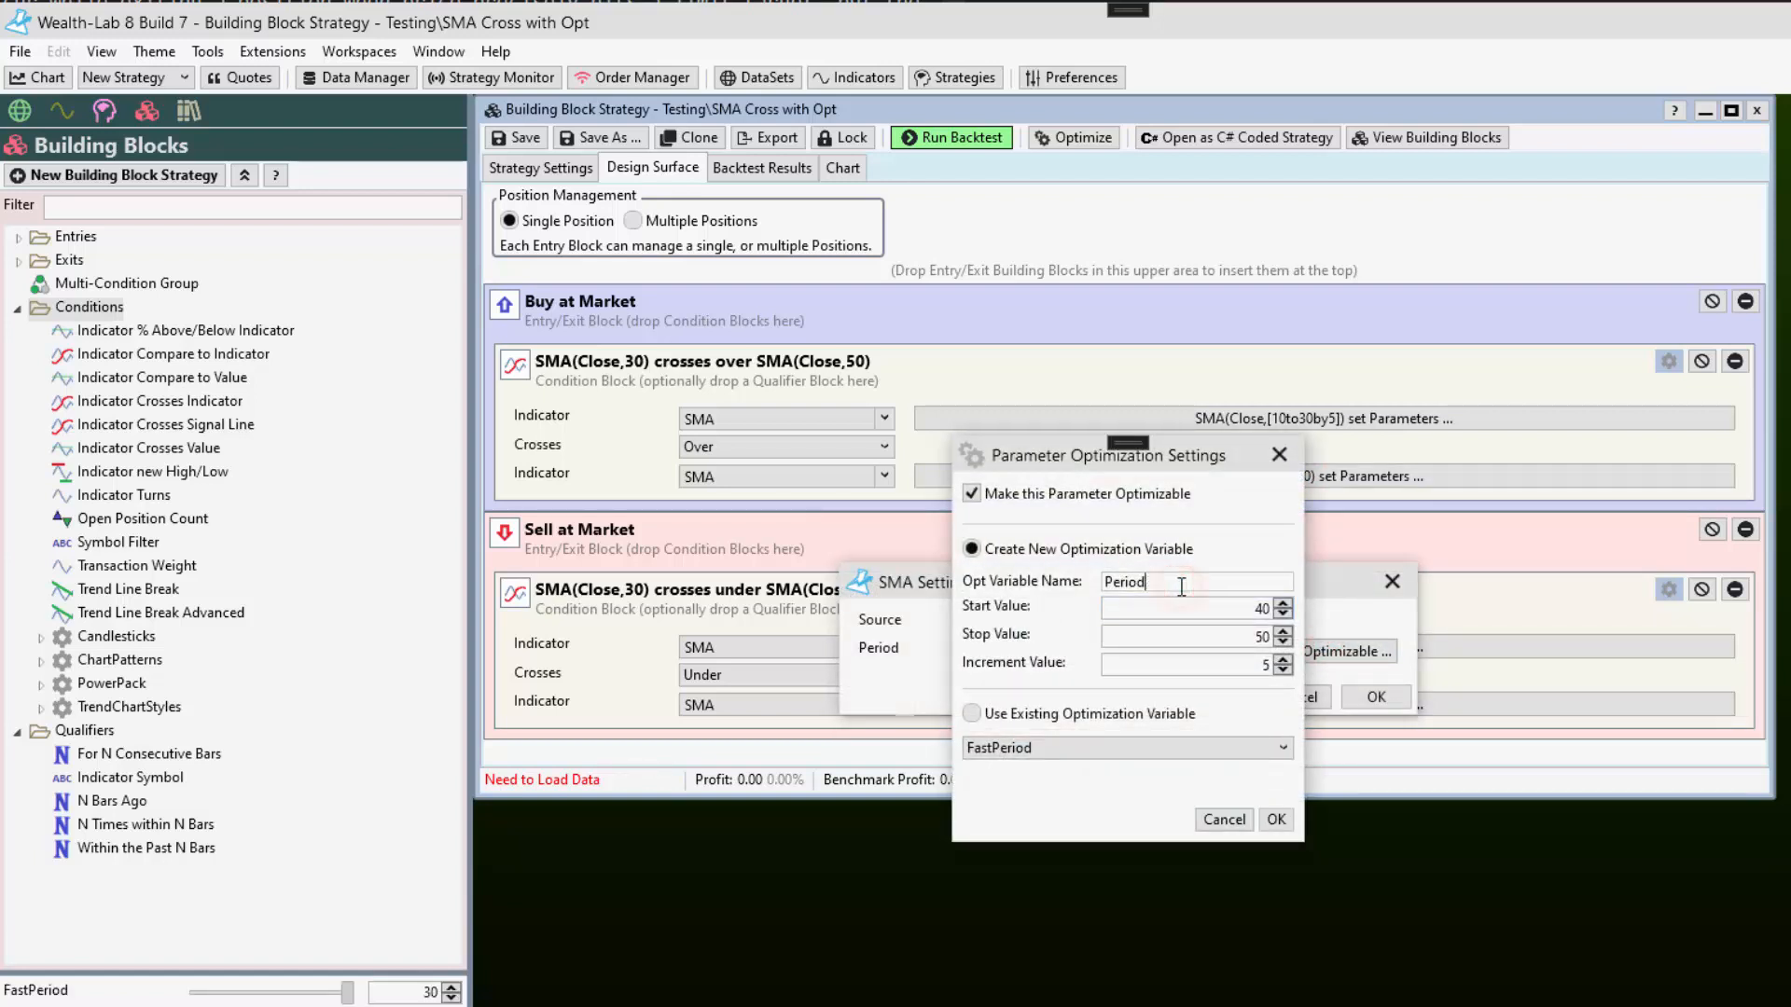
key("Home")
type("Slow")
double_click(1263, 611)
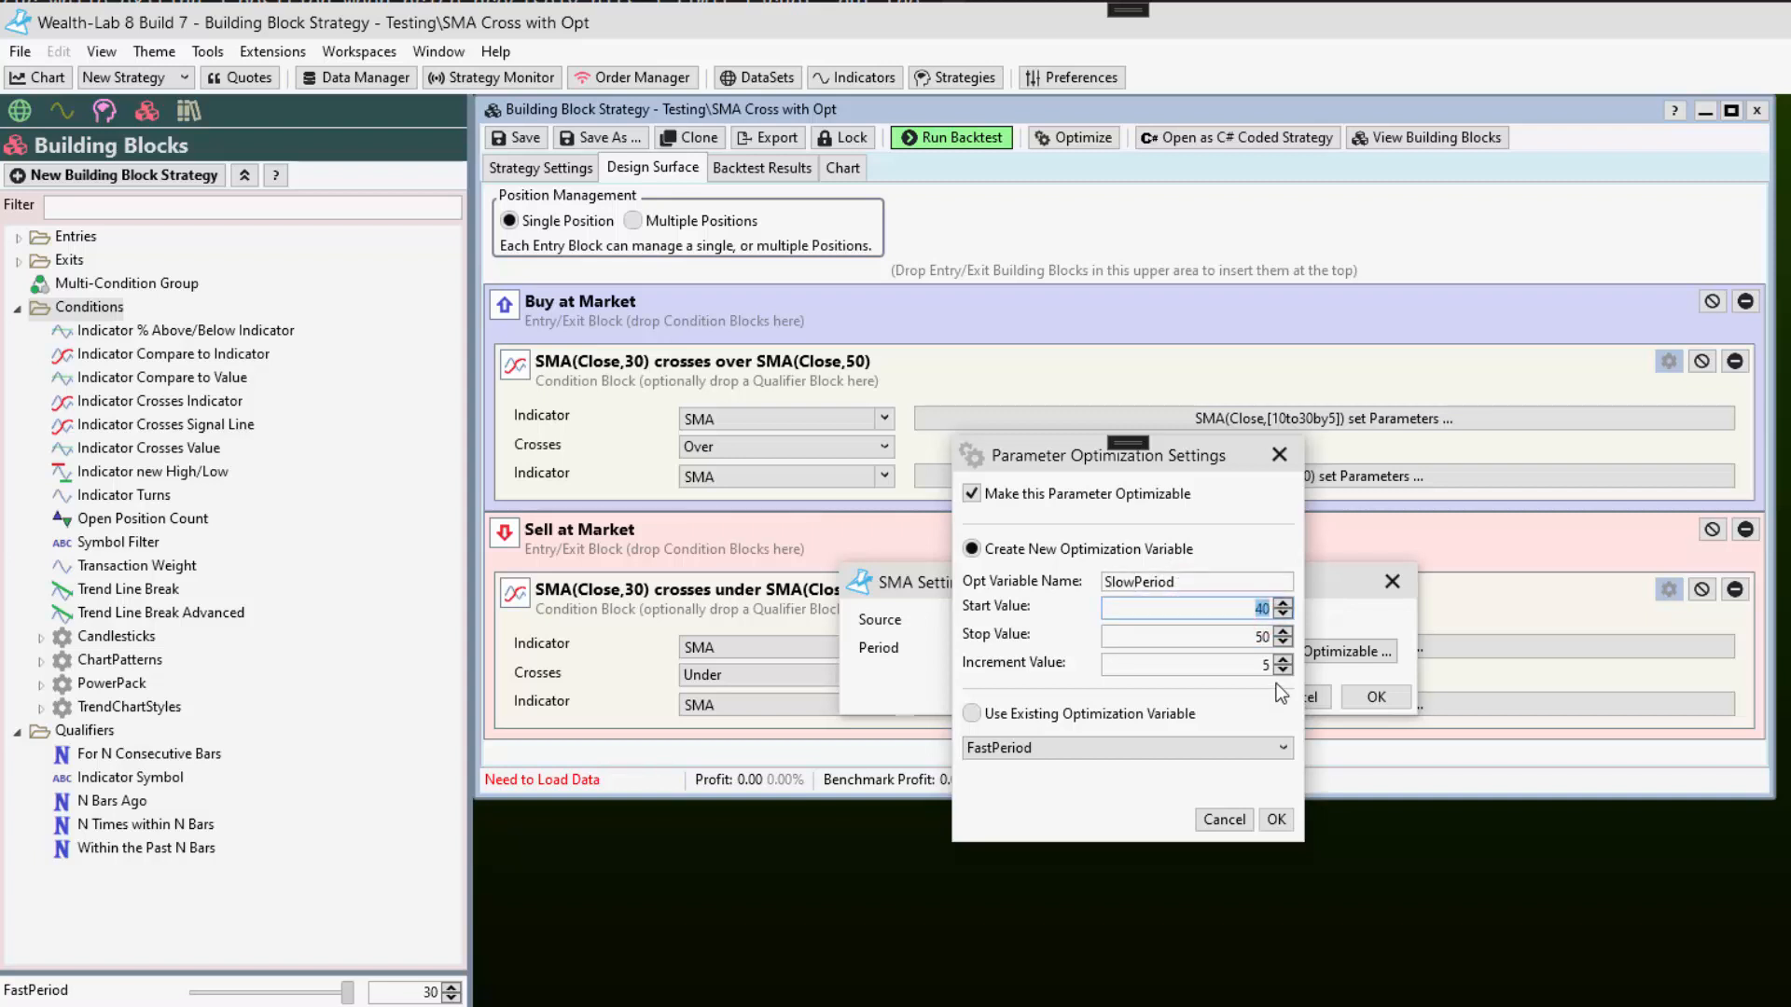
double_click(1248, 638)
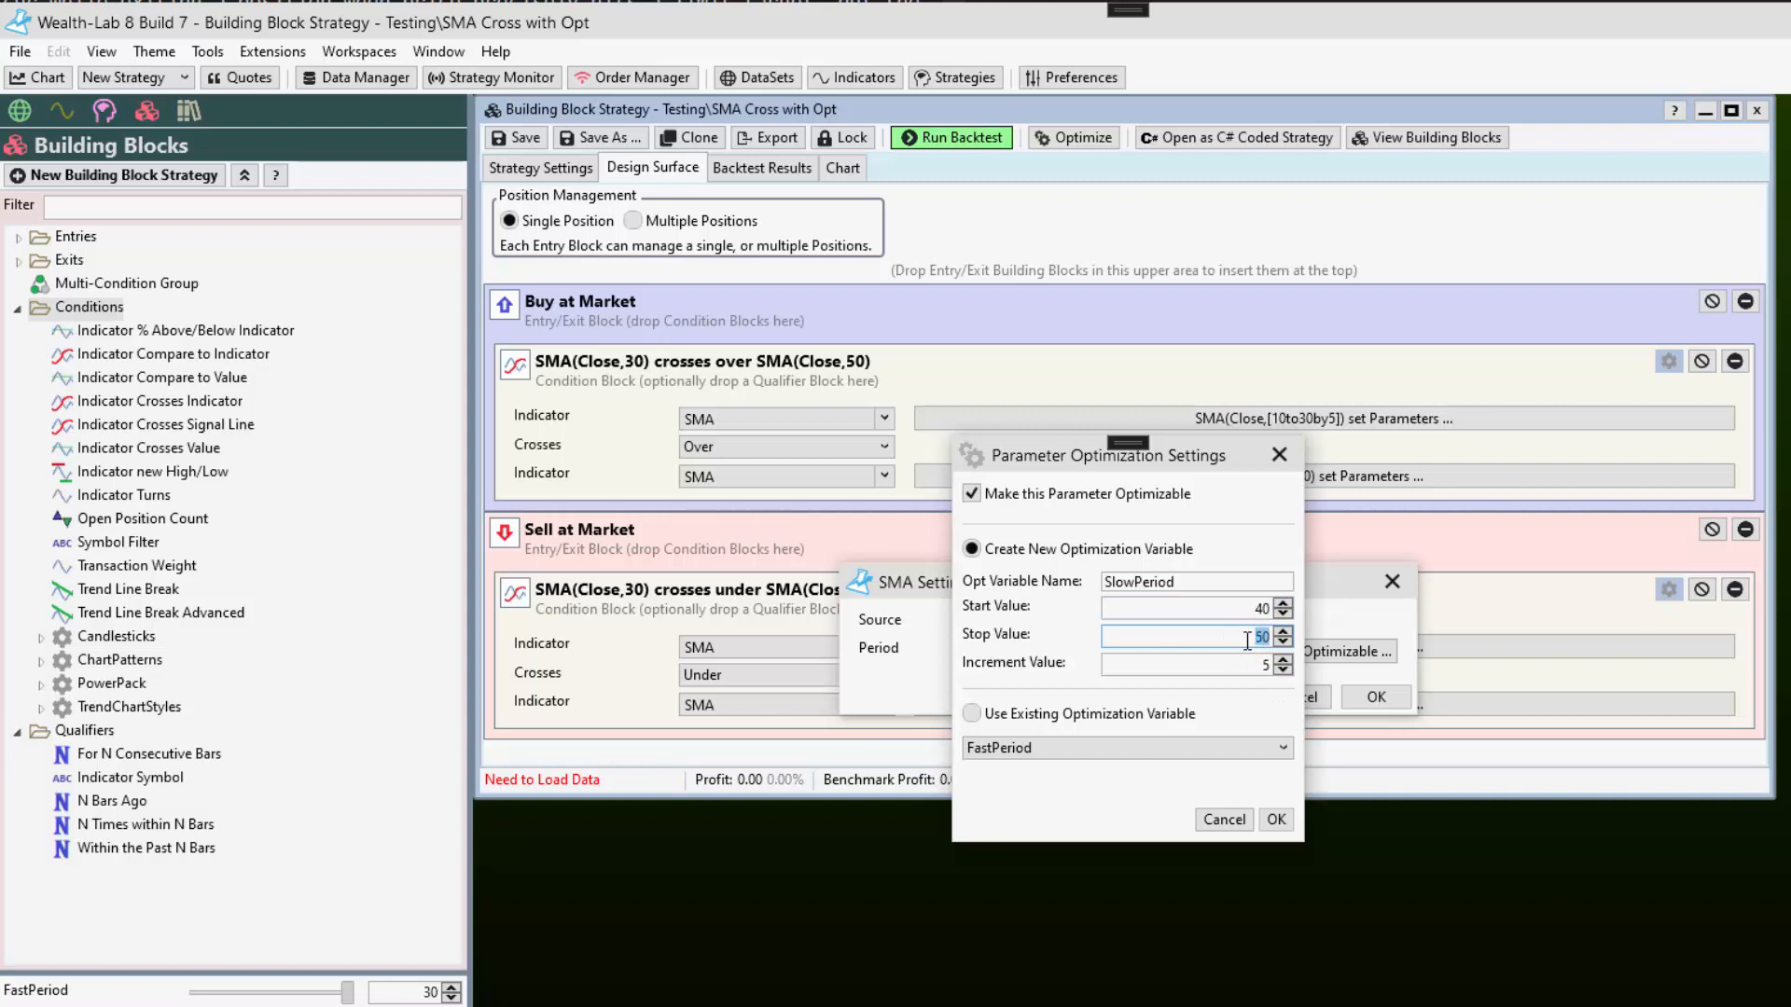
type("60")
left_click(1284, 658)
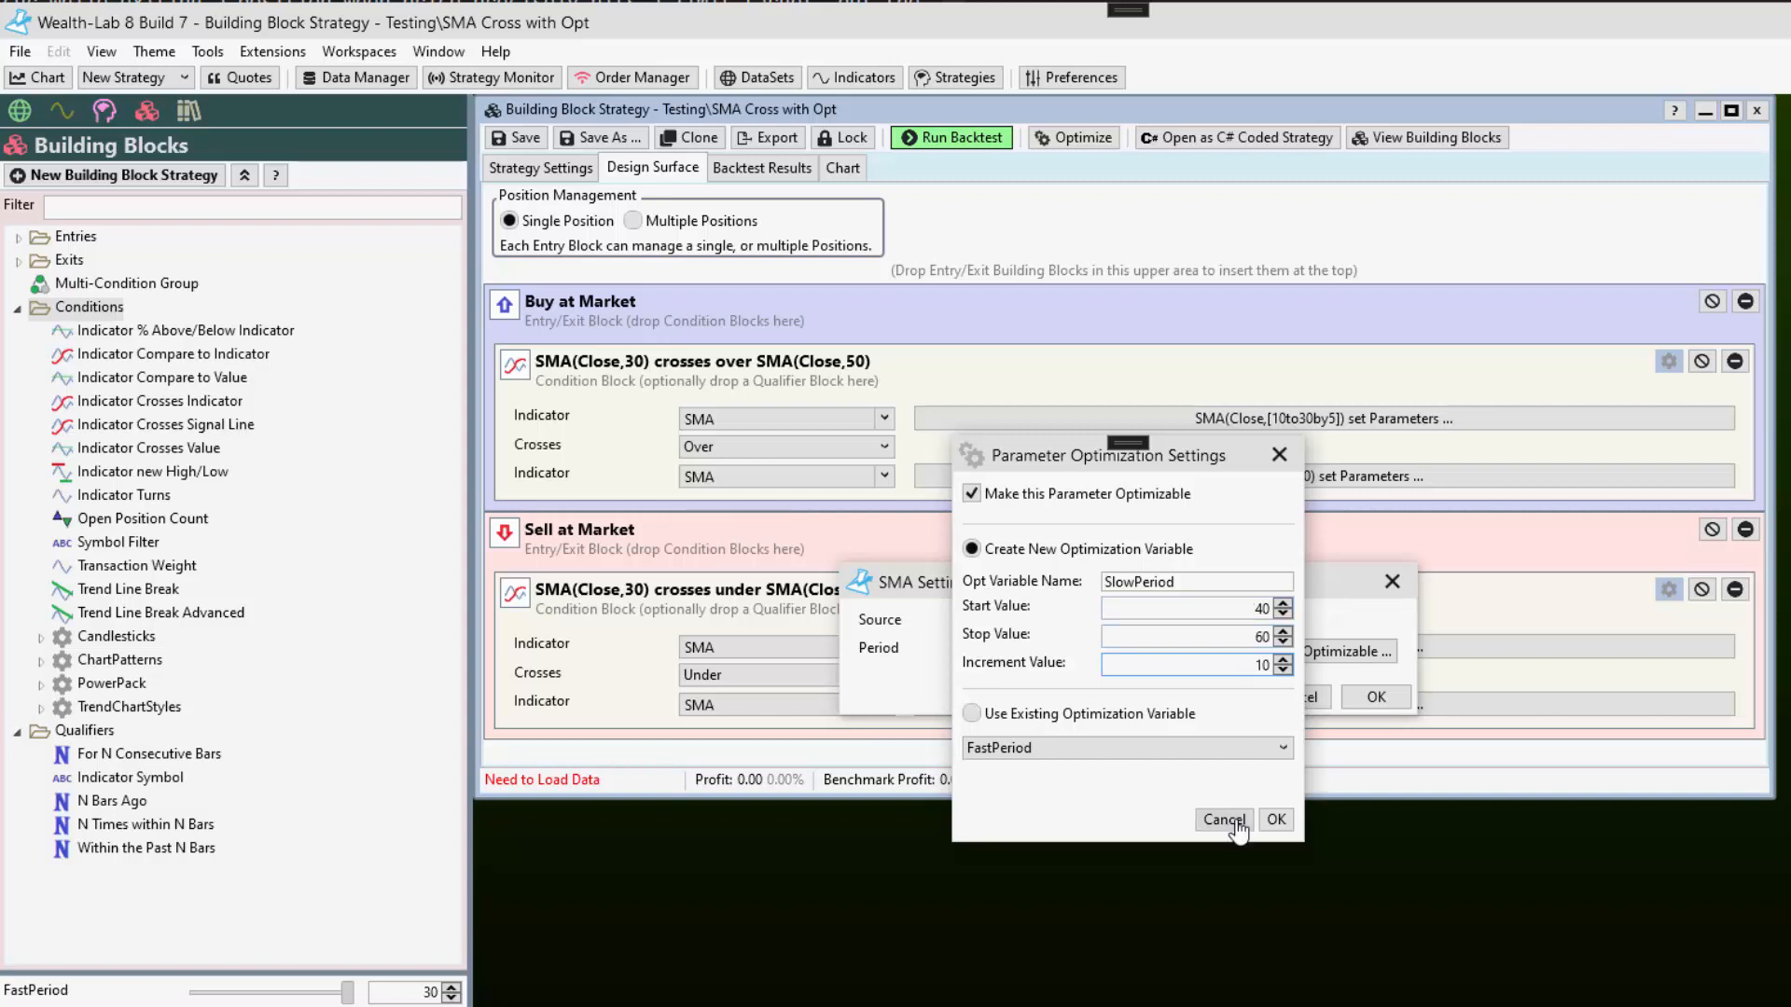
left_click(1274, 817)
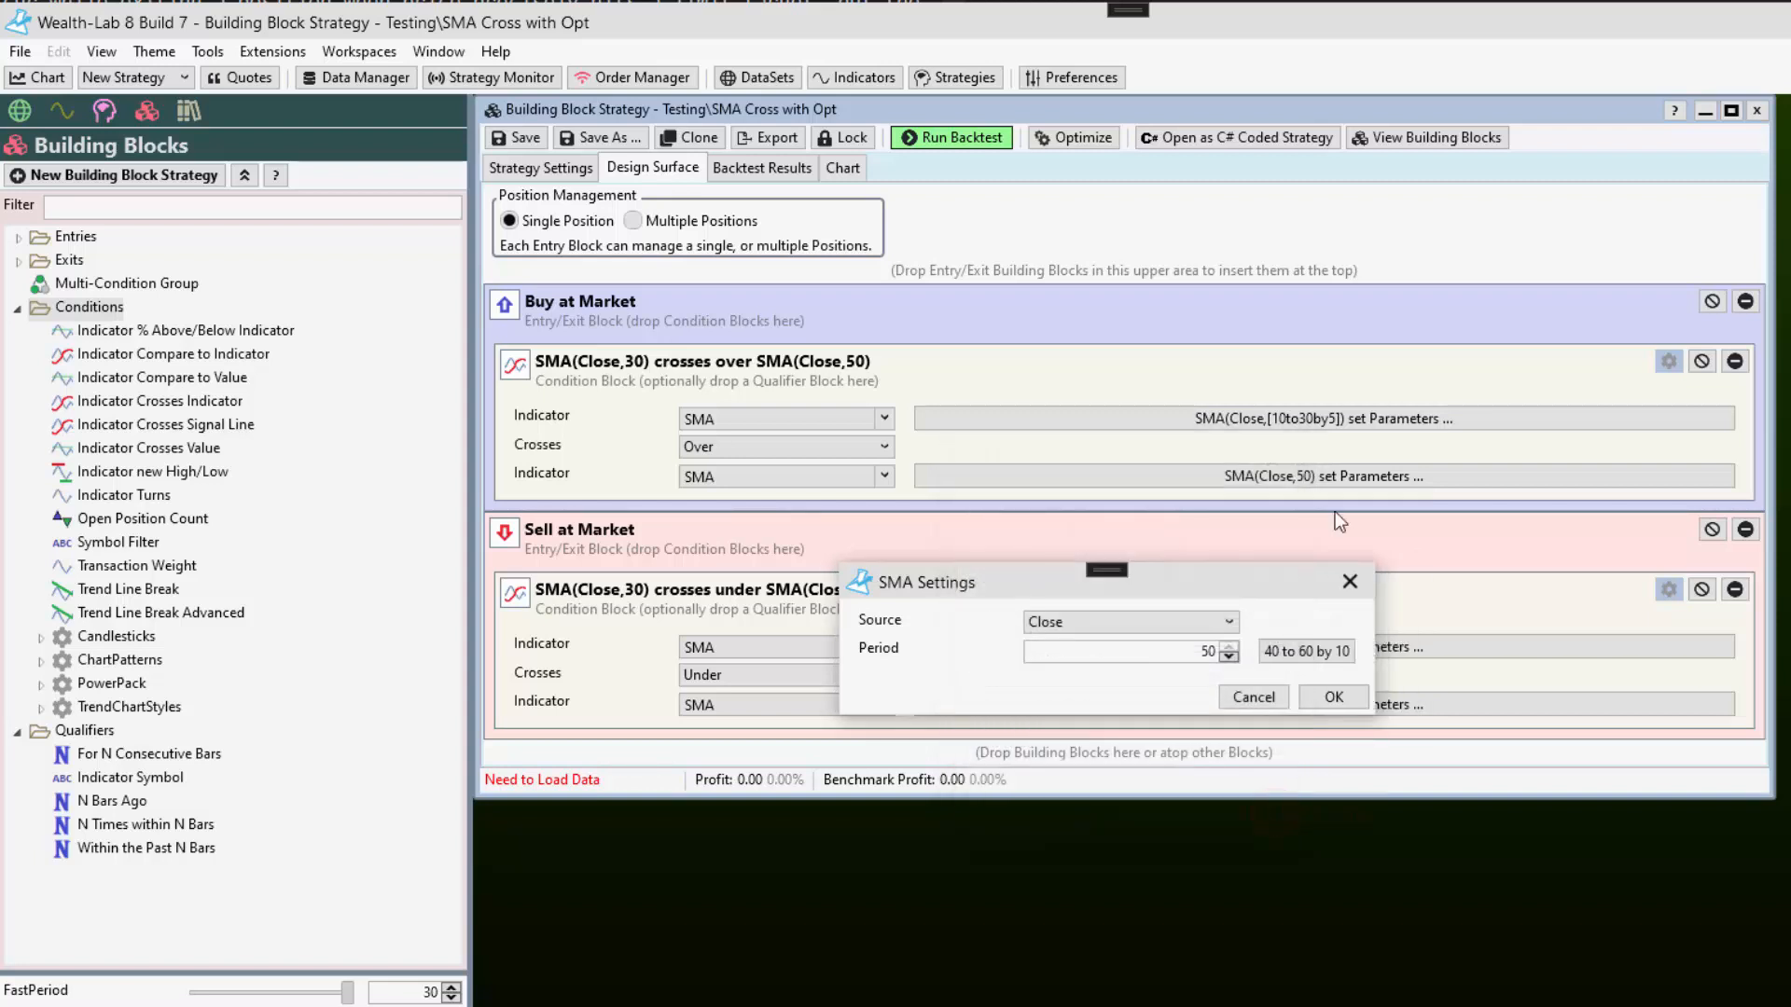
left_click(1332, 698)
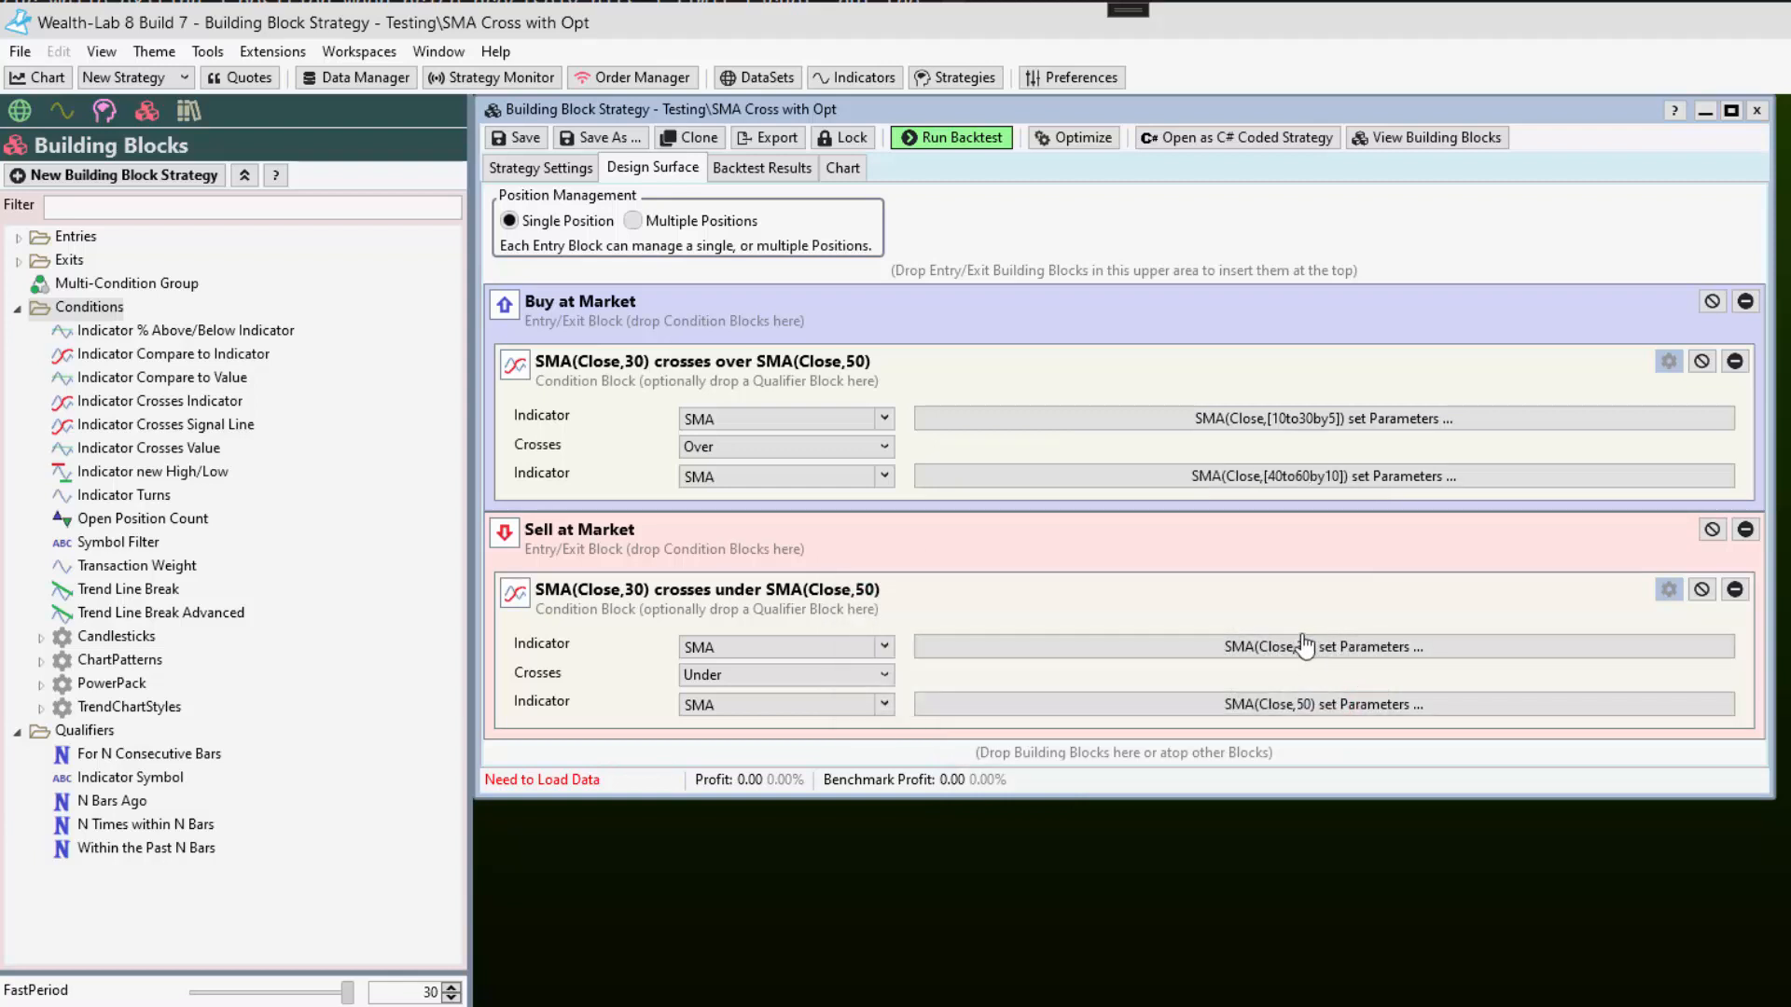
Make the first SMA's period in the Sell at Market condition optimizable using the existing FastPeriod variable
left_click(1341, 654)
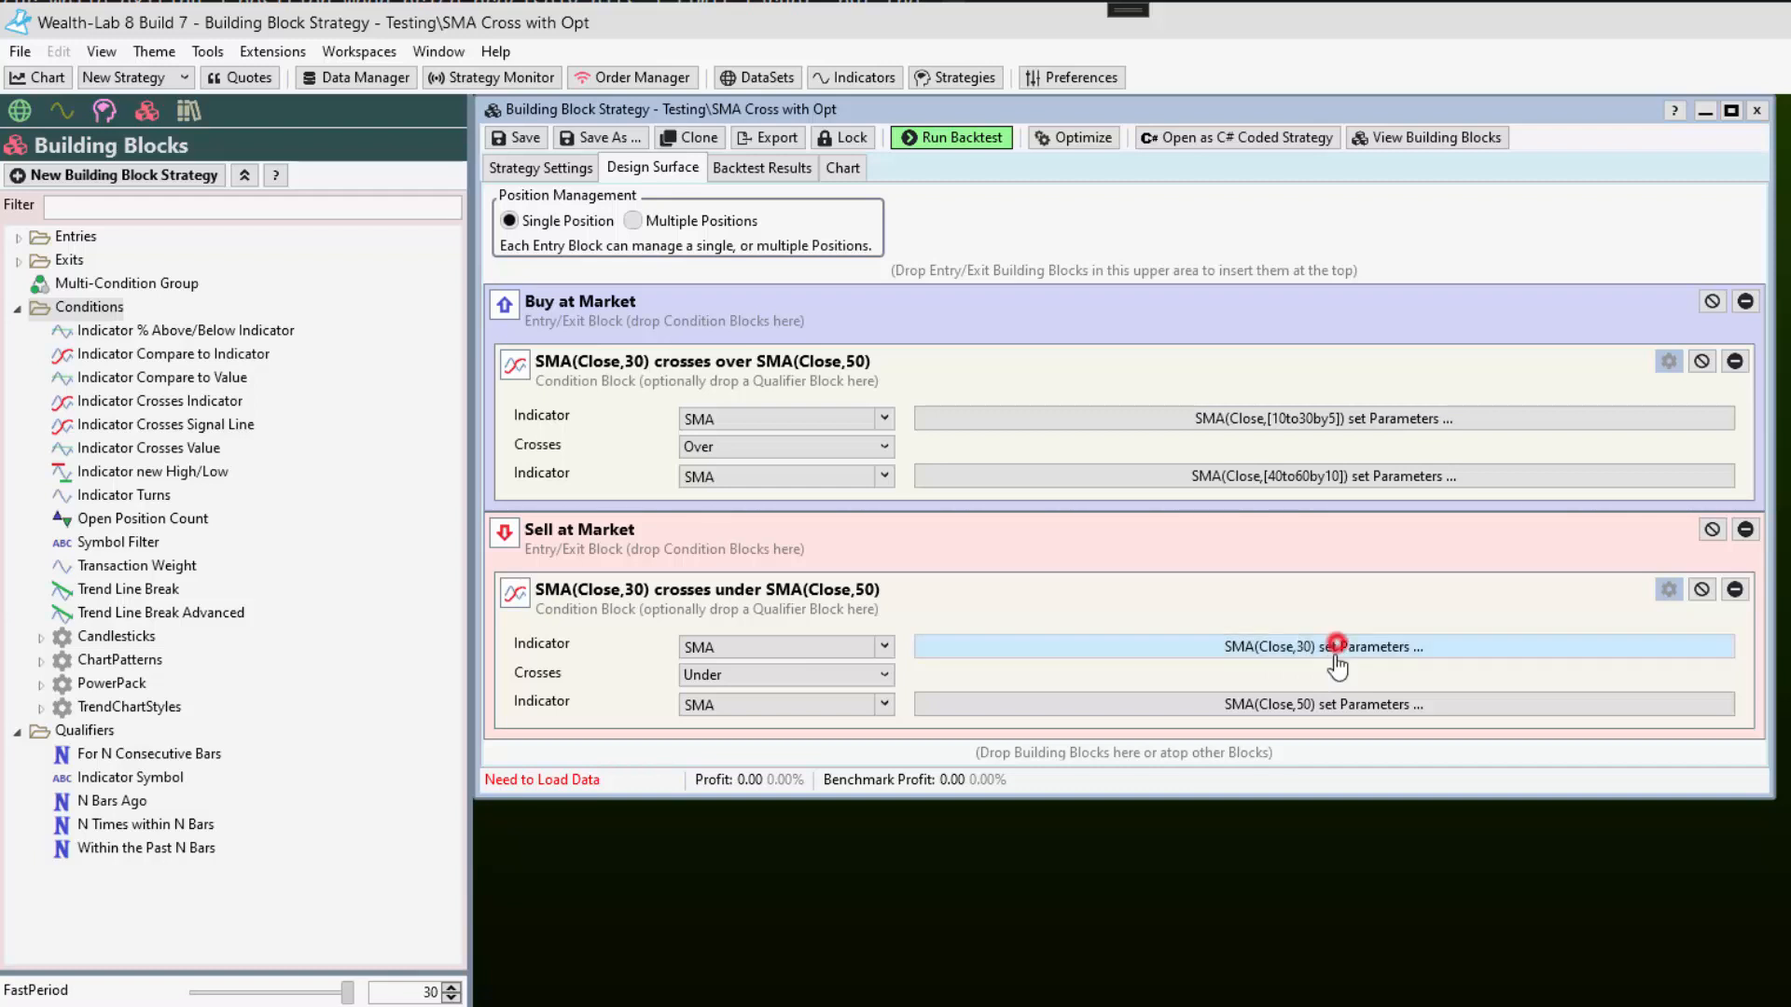
left_click(1347, 653)
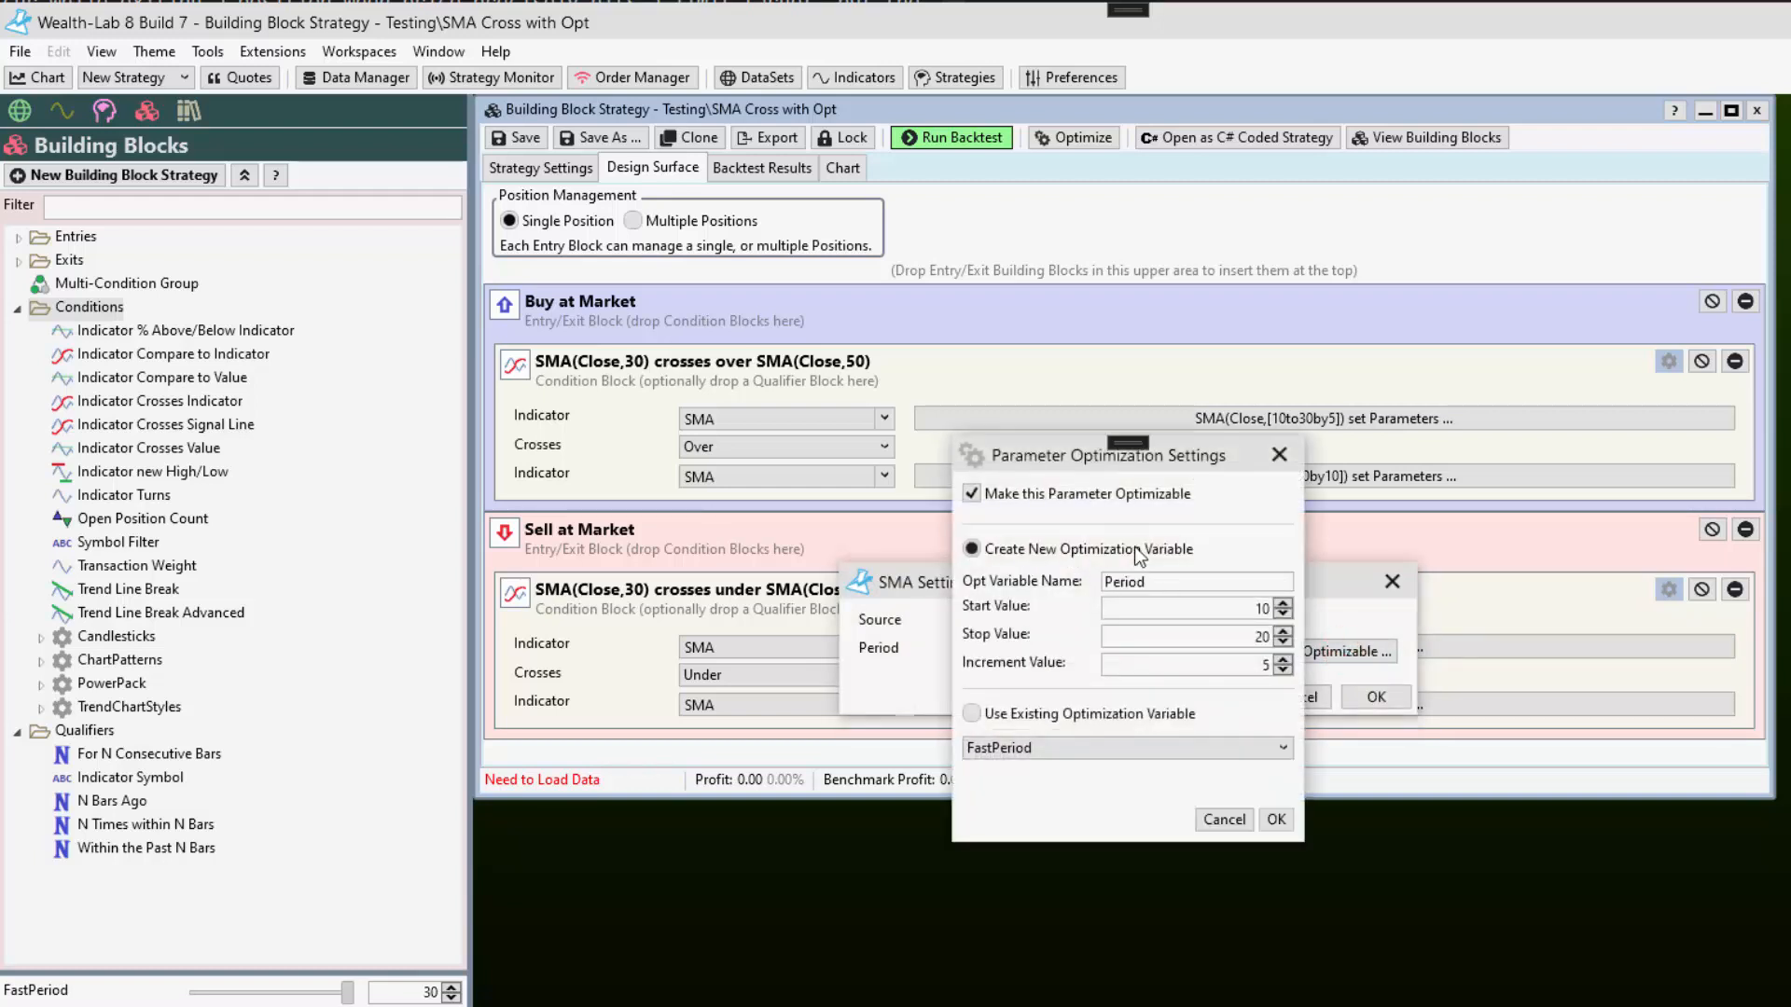
left_click(973, 715)
left_click(1275, 821)
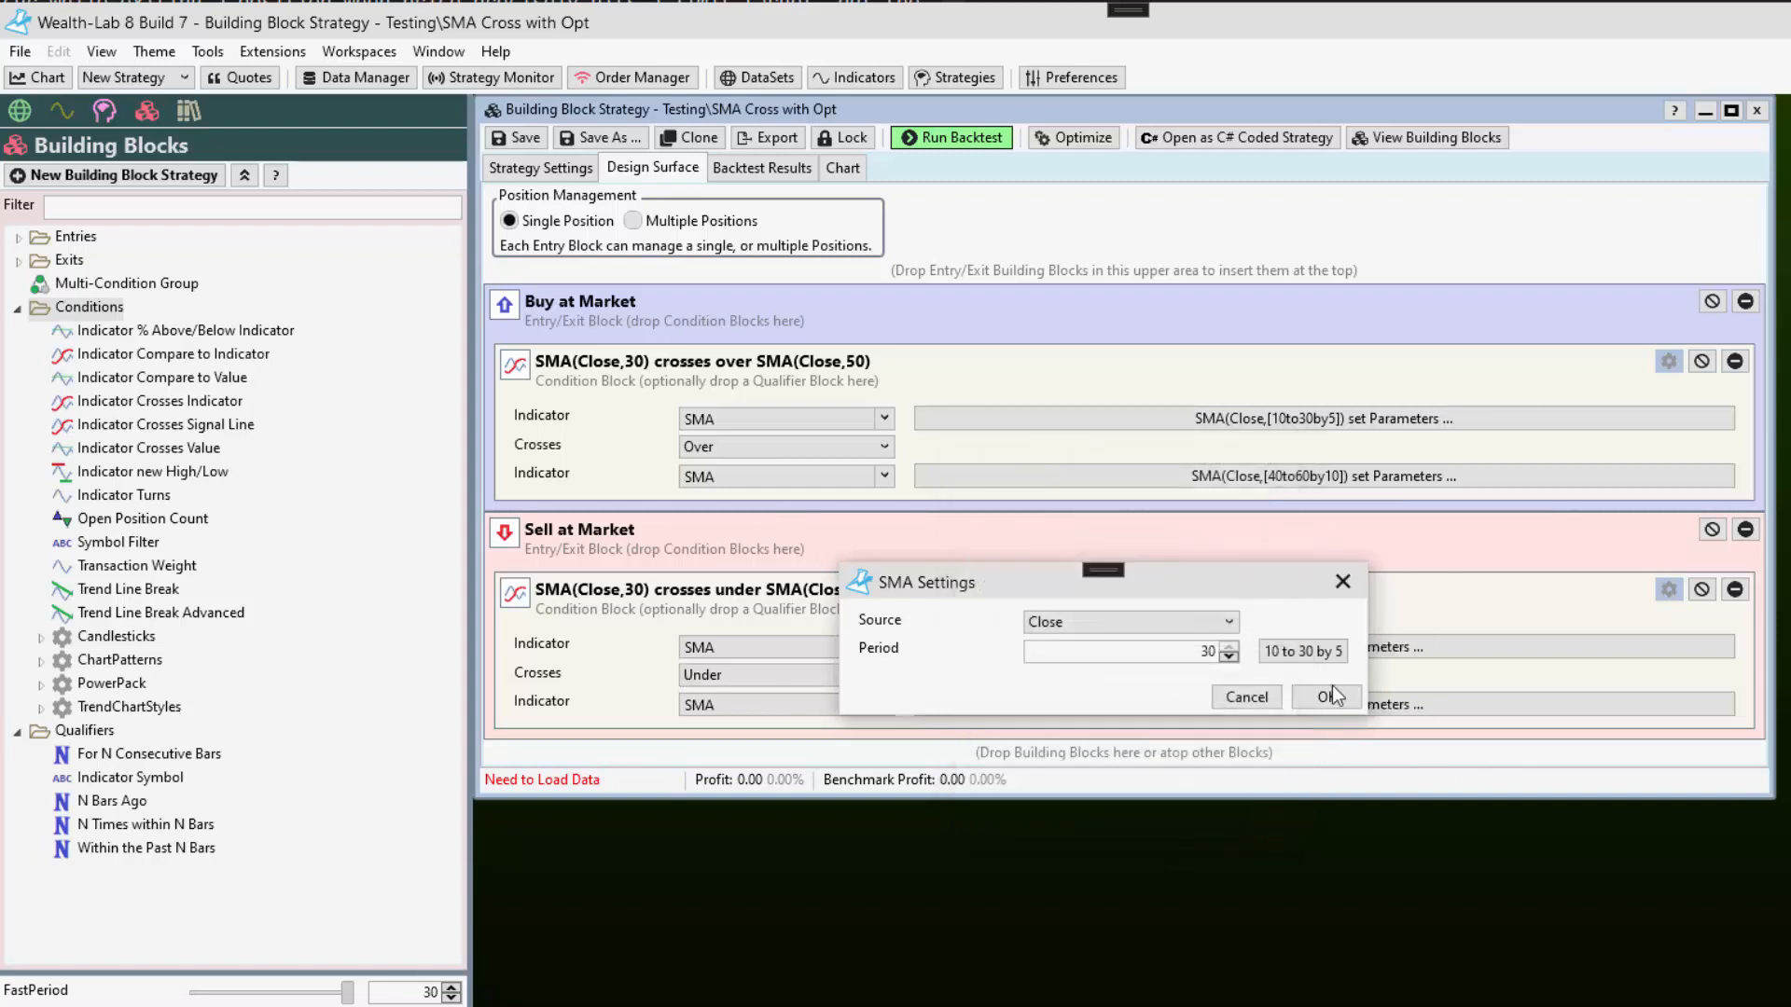
left_click(1329, 697)
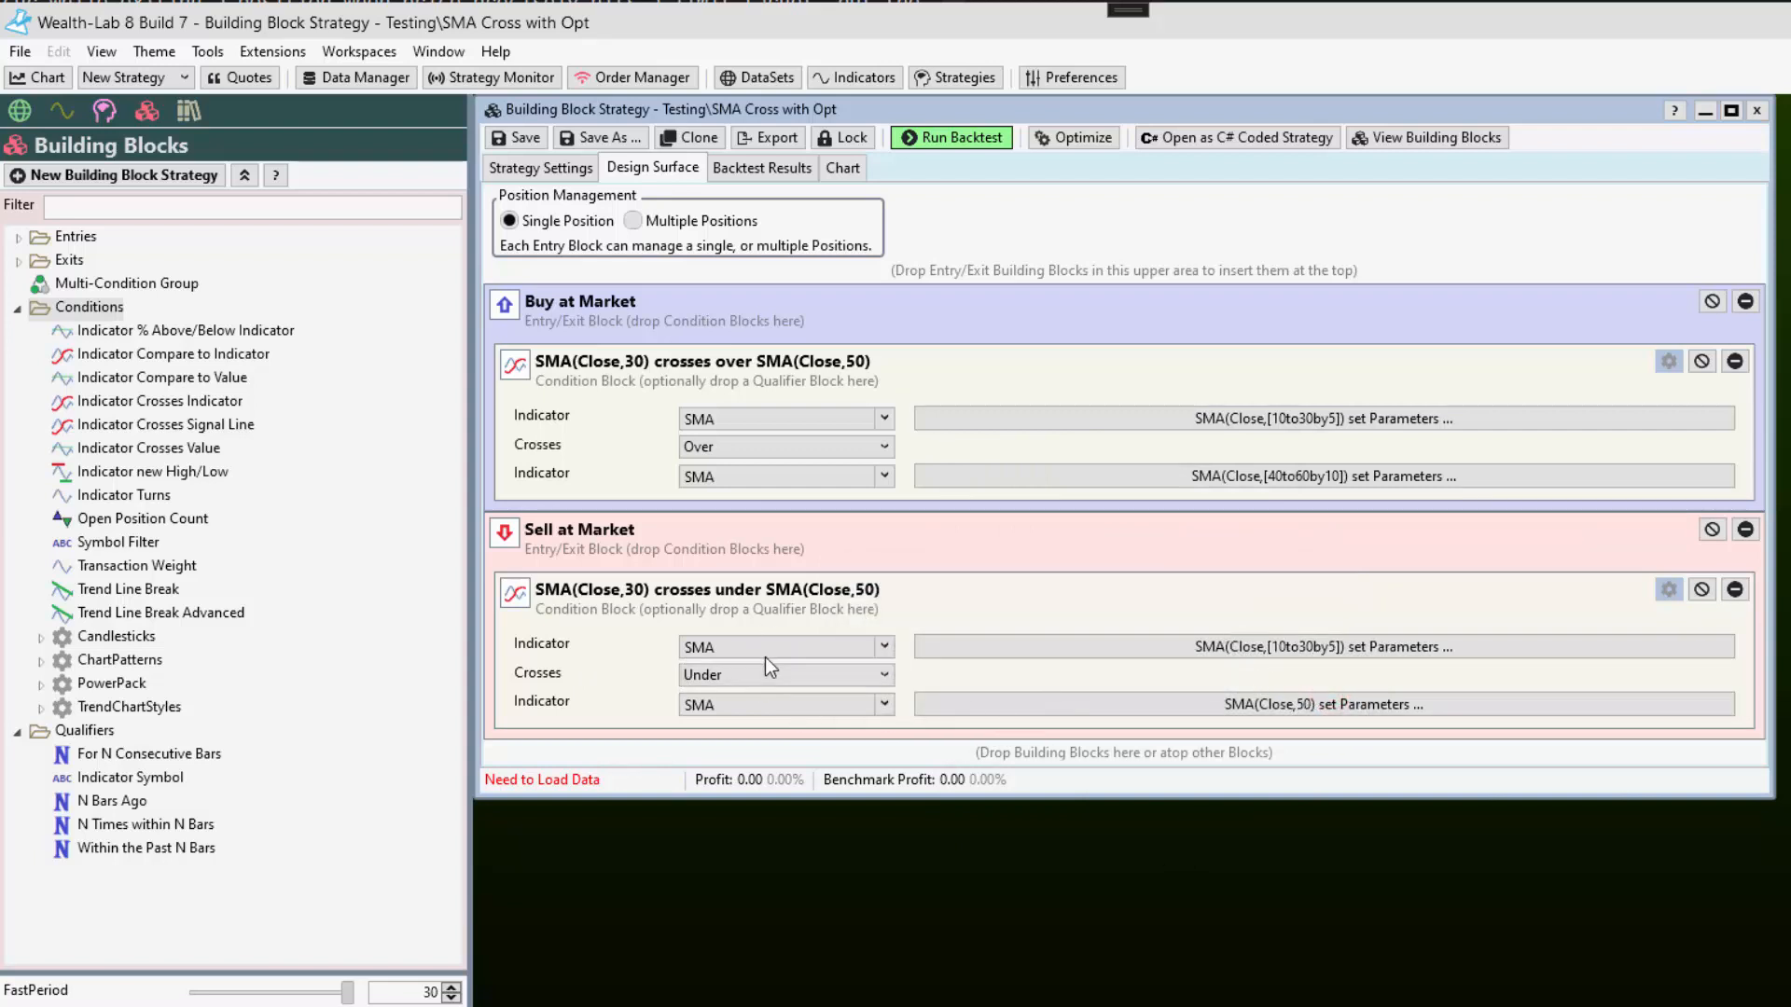
Make the second SMA's period in the Sell at Market condition optimizable using the existing SlowPeriod variable
left_click(1292, 706)
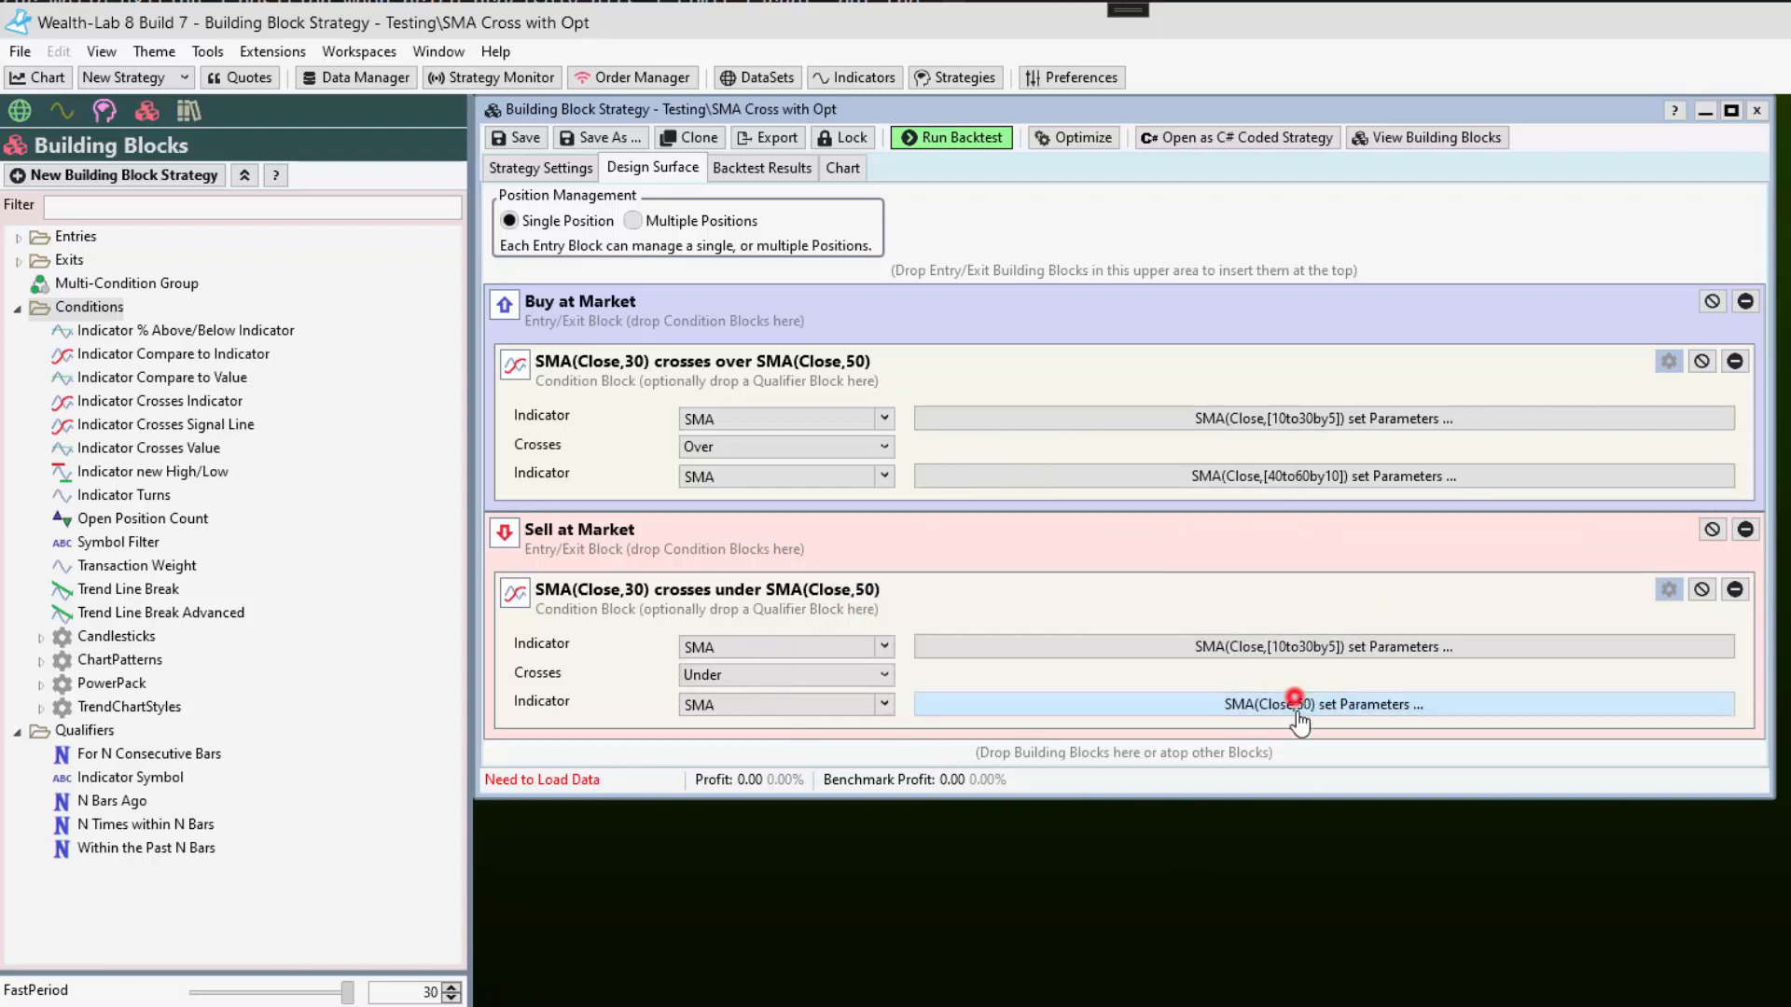
left_click(1327, 651)
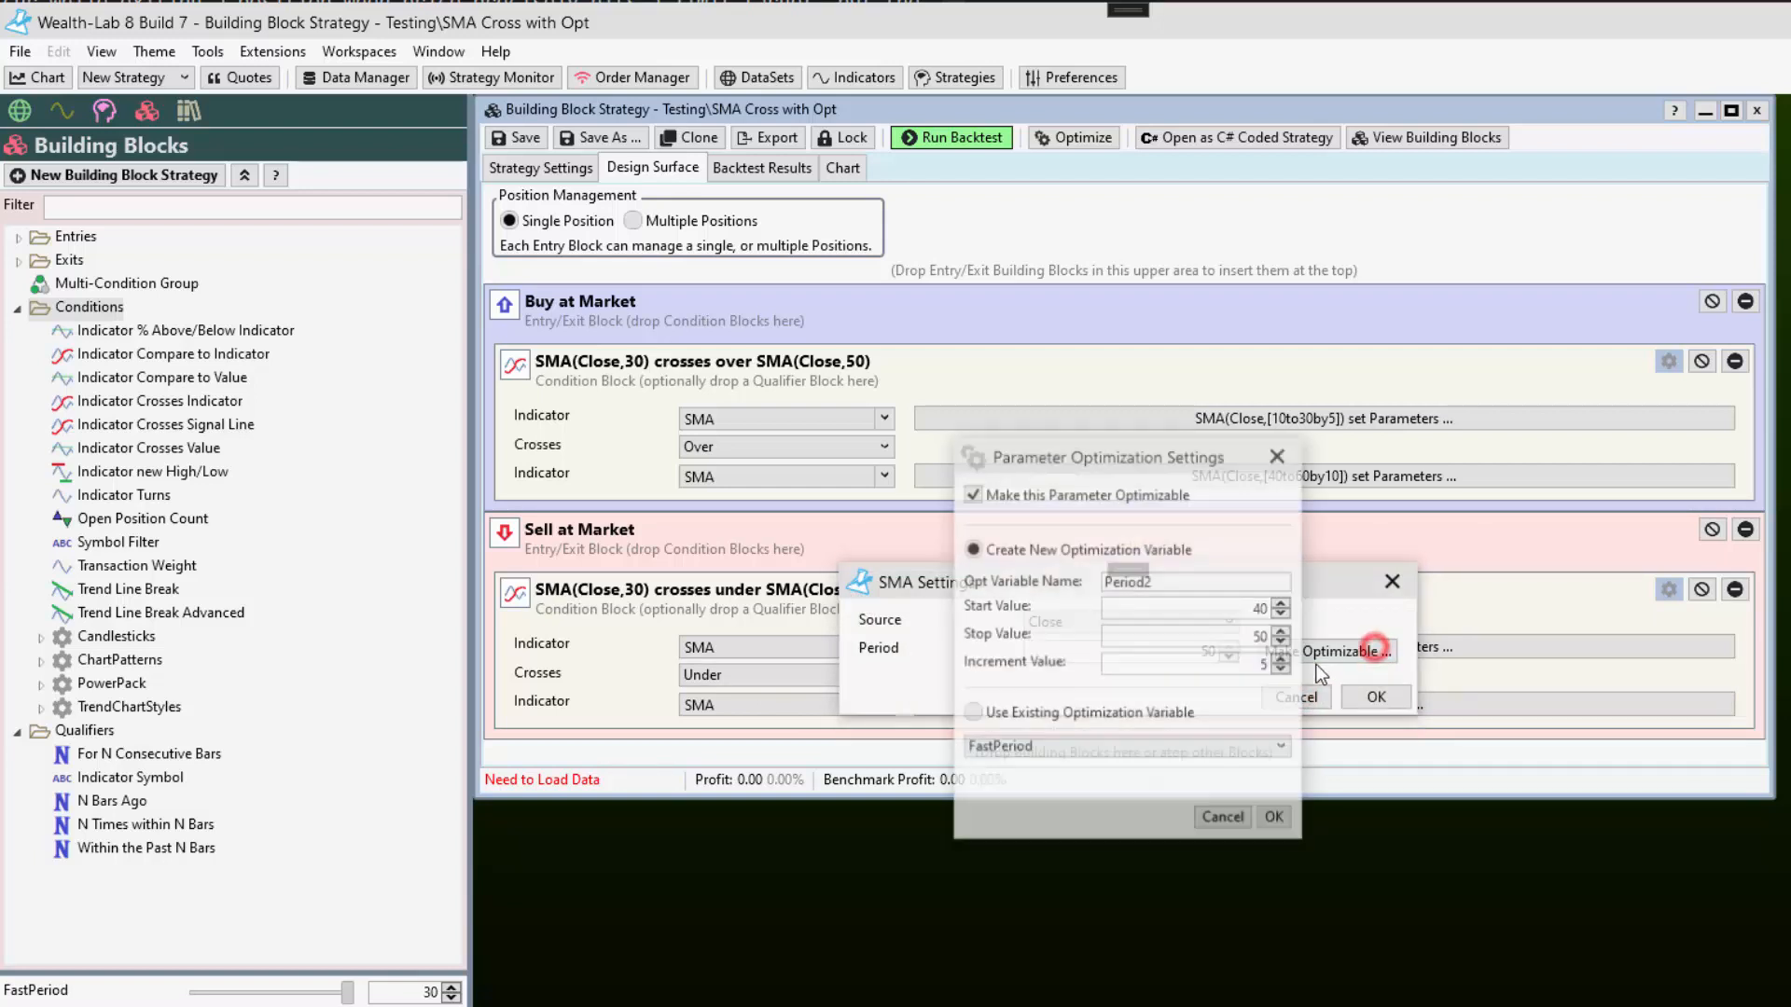
left_click(994, 714)
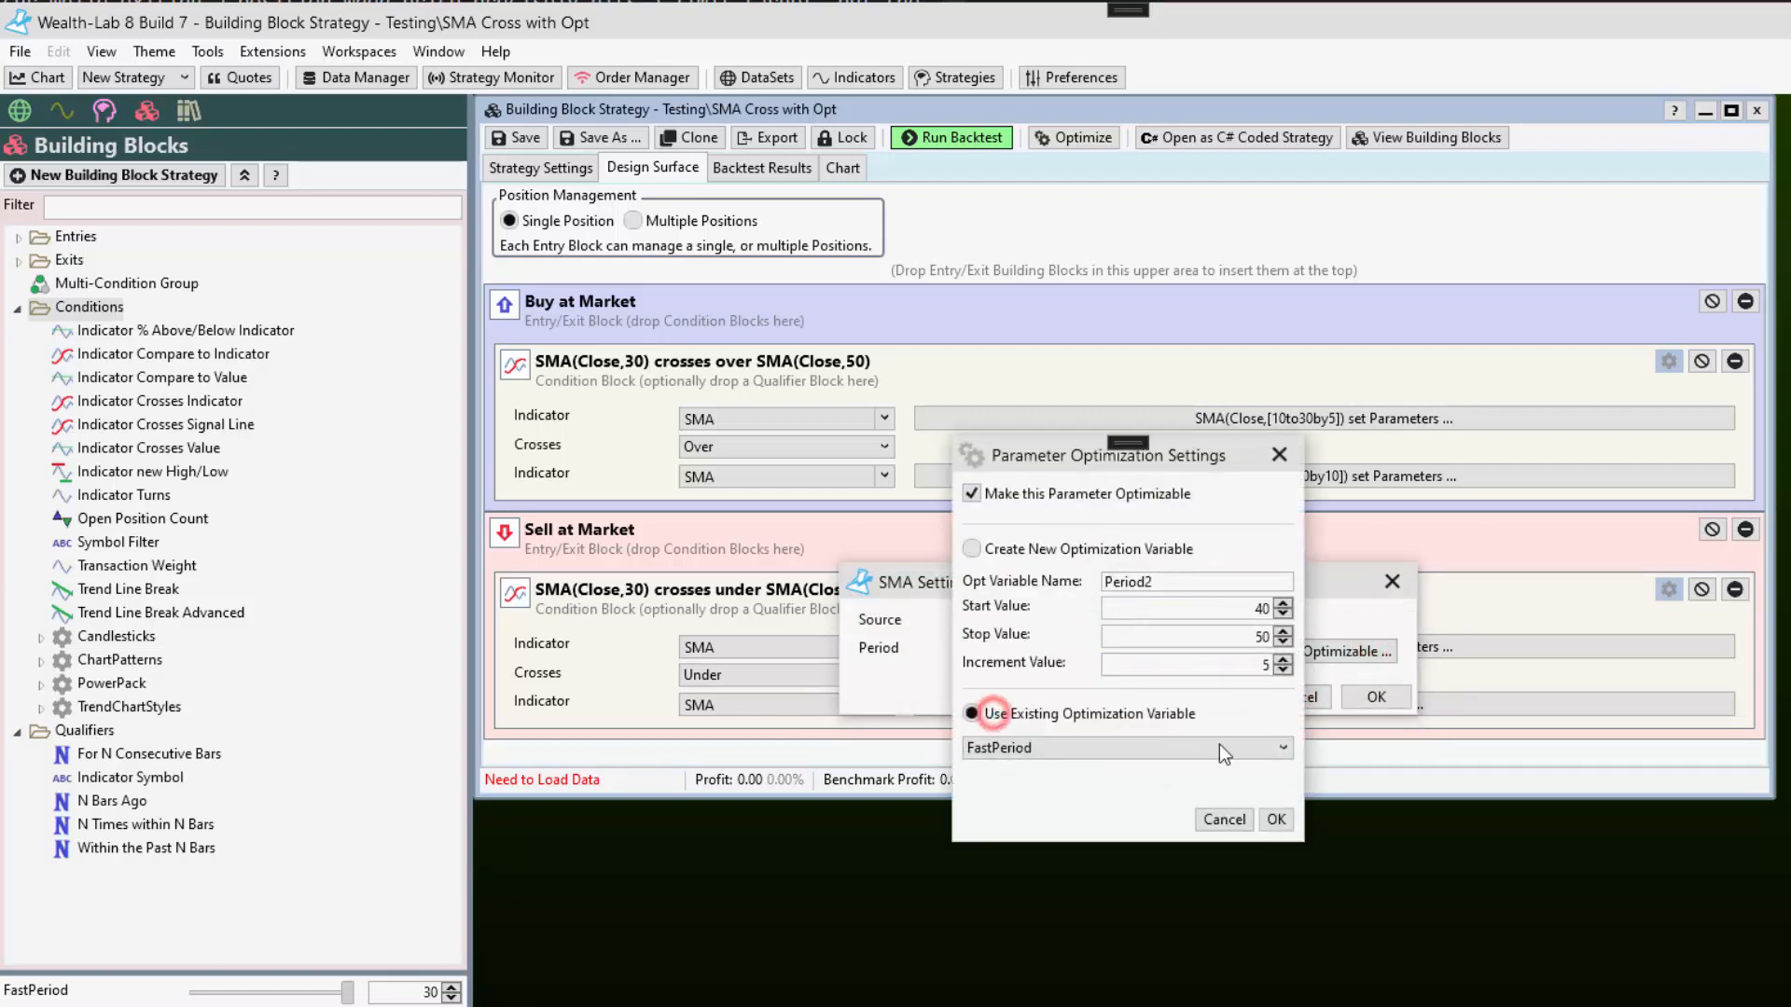
left_click(1241, 745)
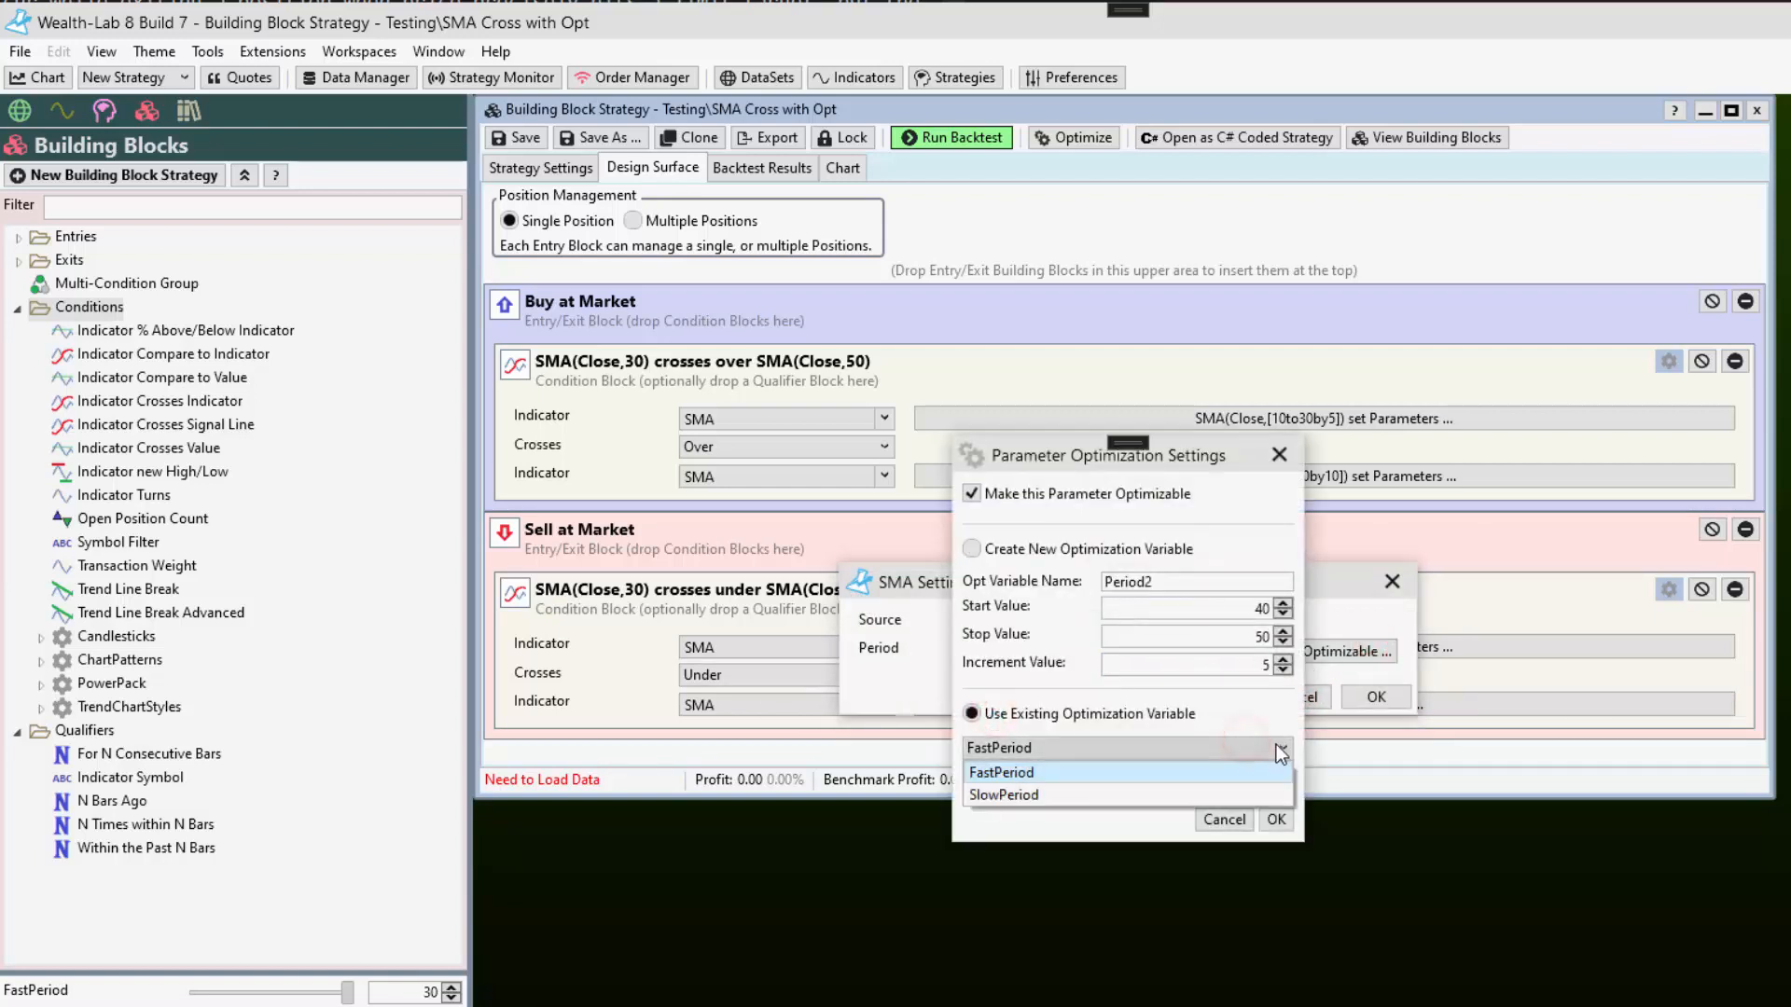
left_click(1186, 791)
left_click(1277, 821)
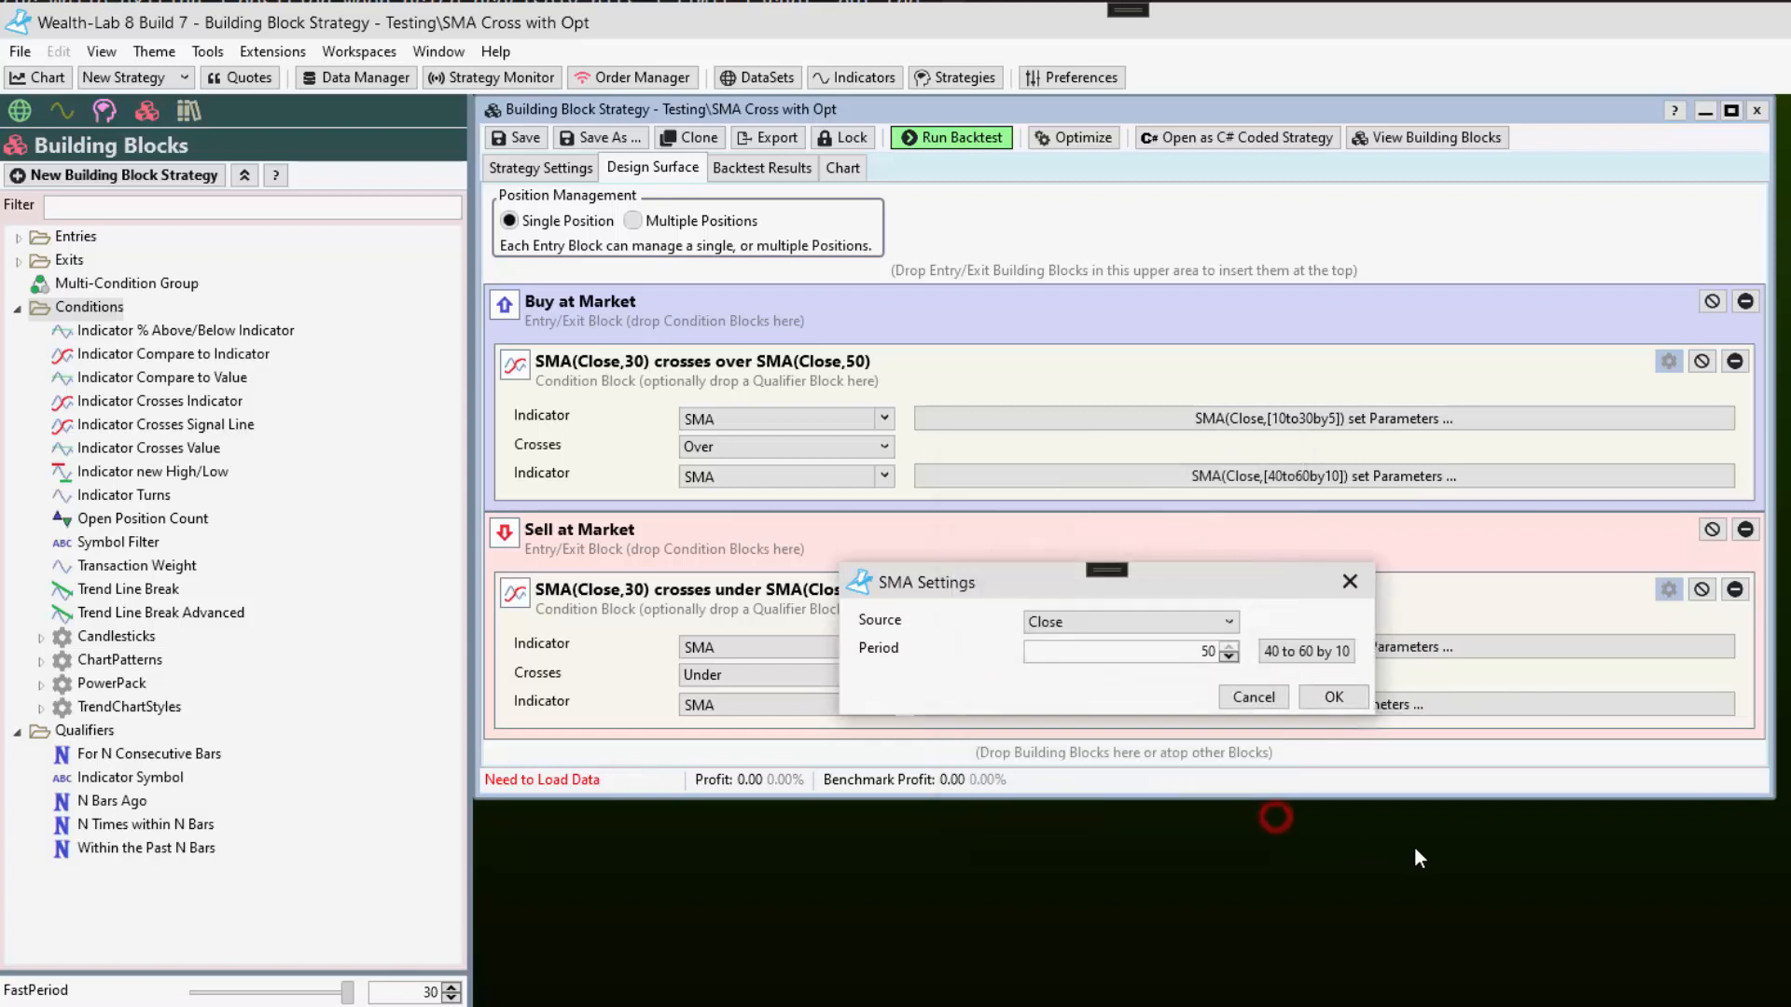
left_click(1336, 699)
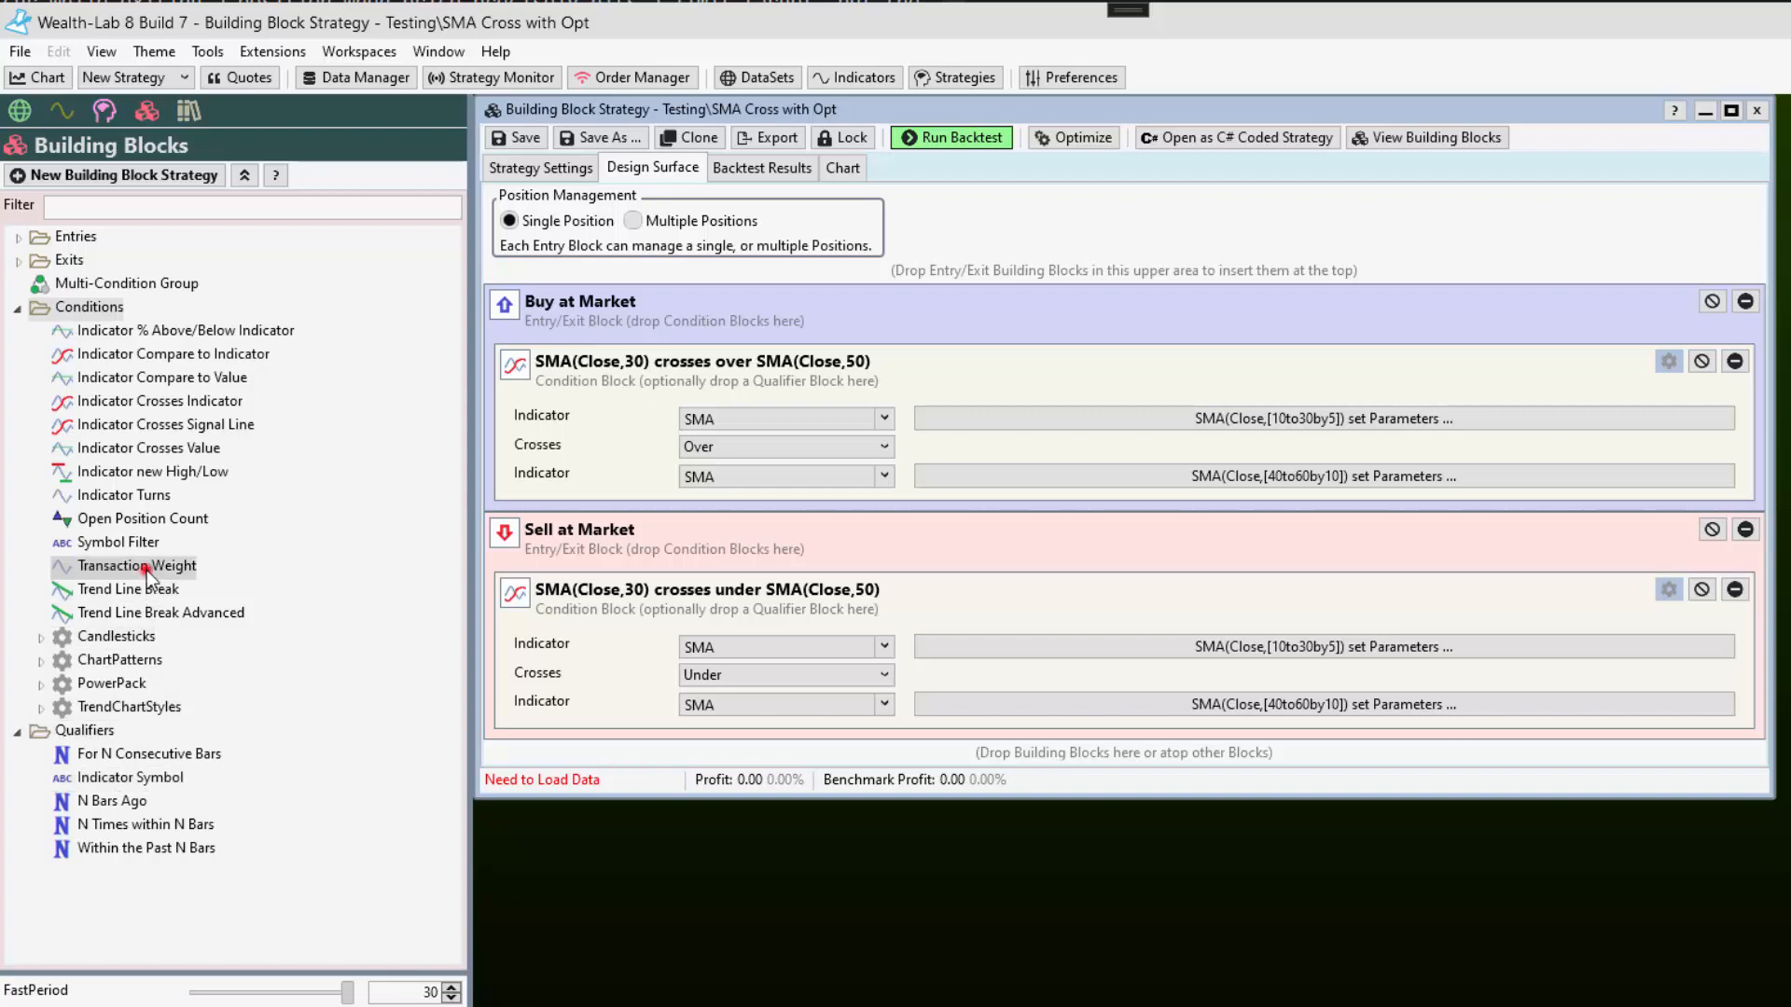
Add a Transaction Weight condition to the Buy at Market block and save the strategy
left_click_drag(147, 569, 1004, 359)
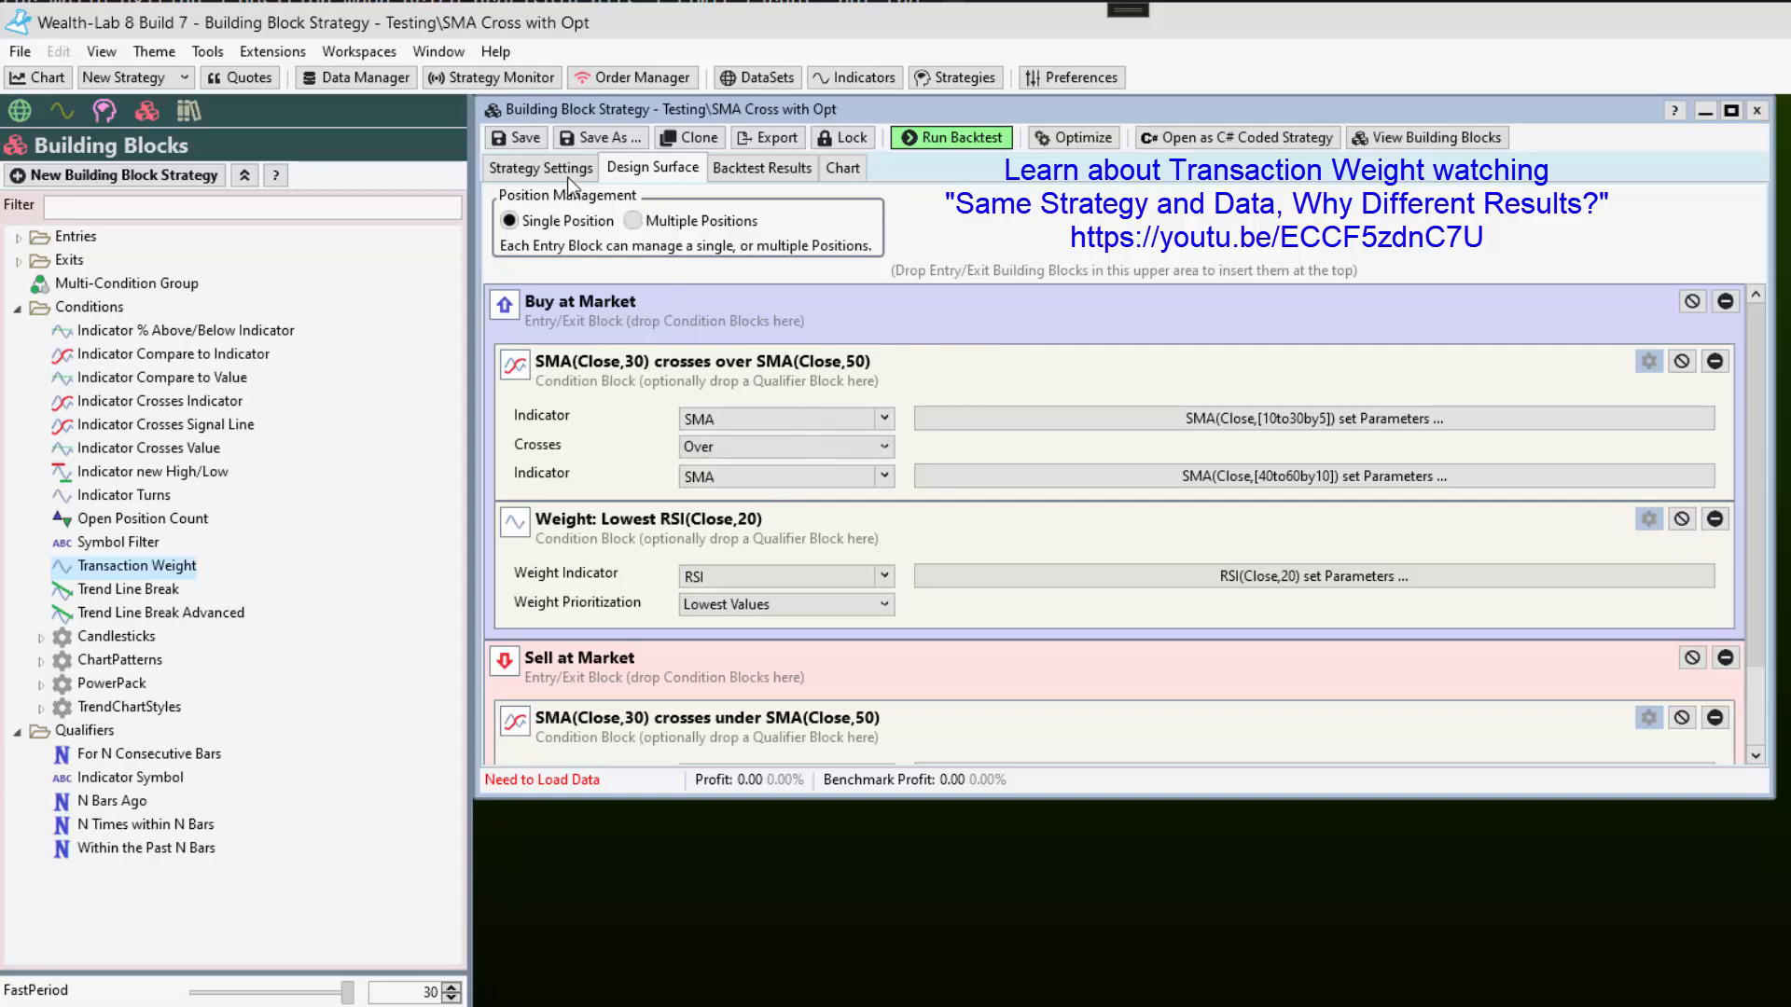
left_click(524, 142)
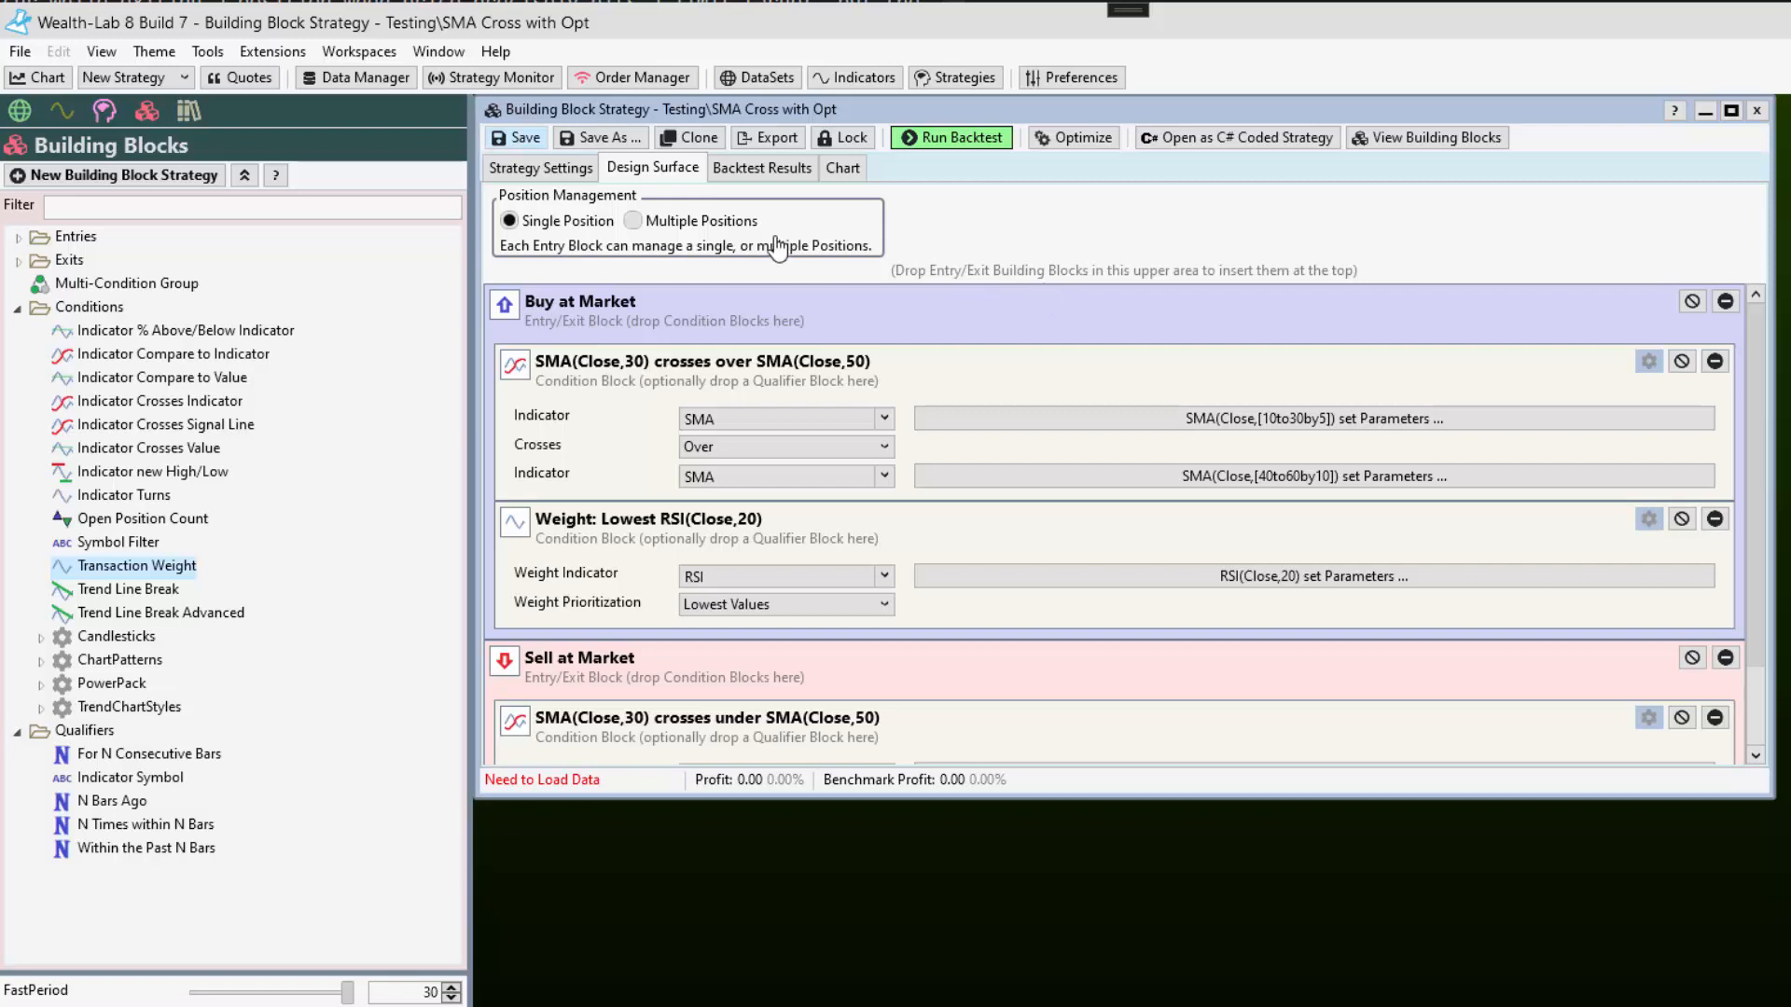
Review the FastPeriod and SlowPeriod parameters in the strategy settings and run the backtest on SPY
left_click(540, 168)
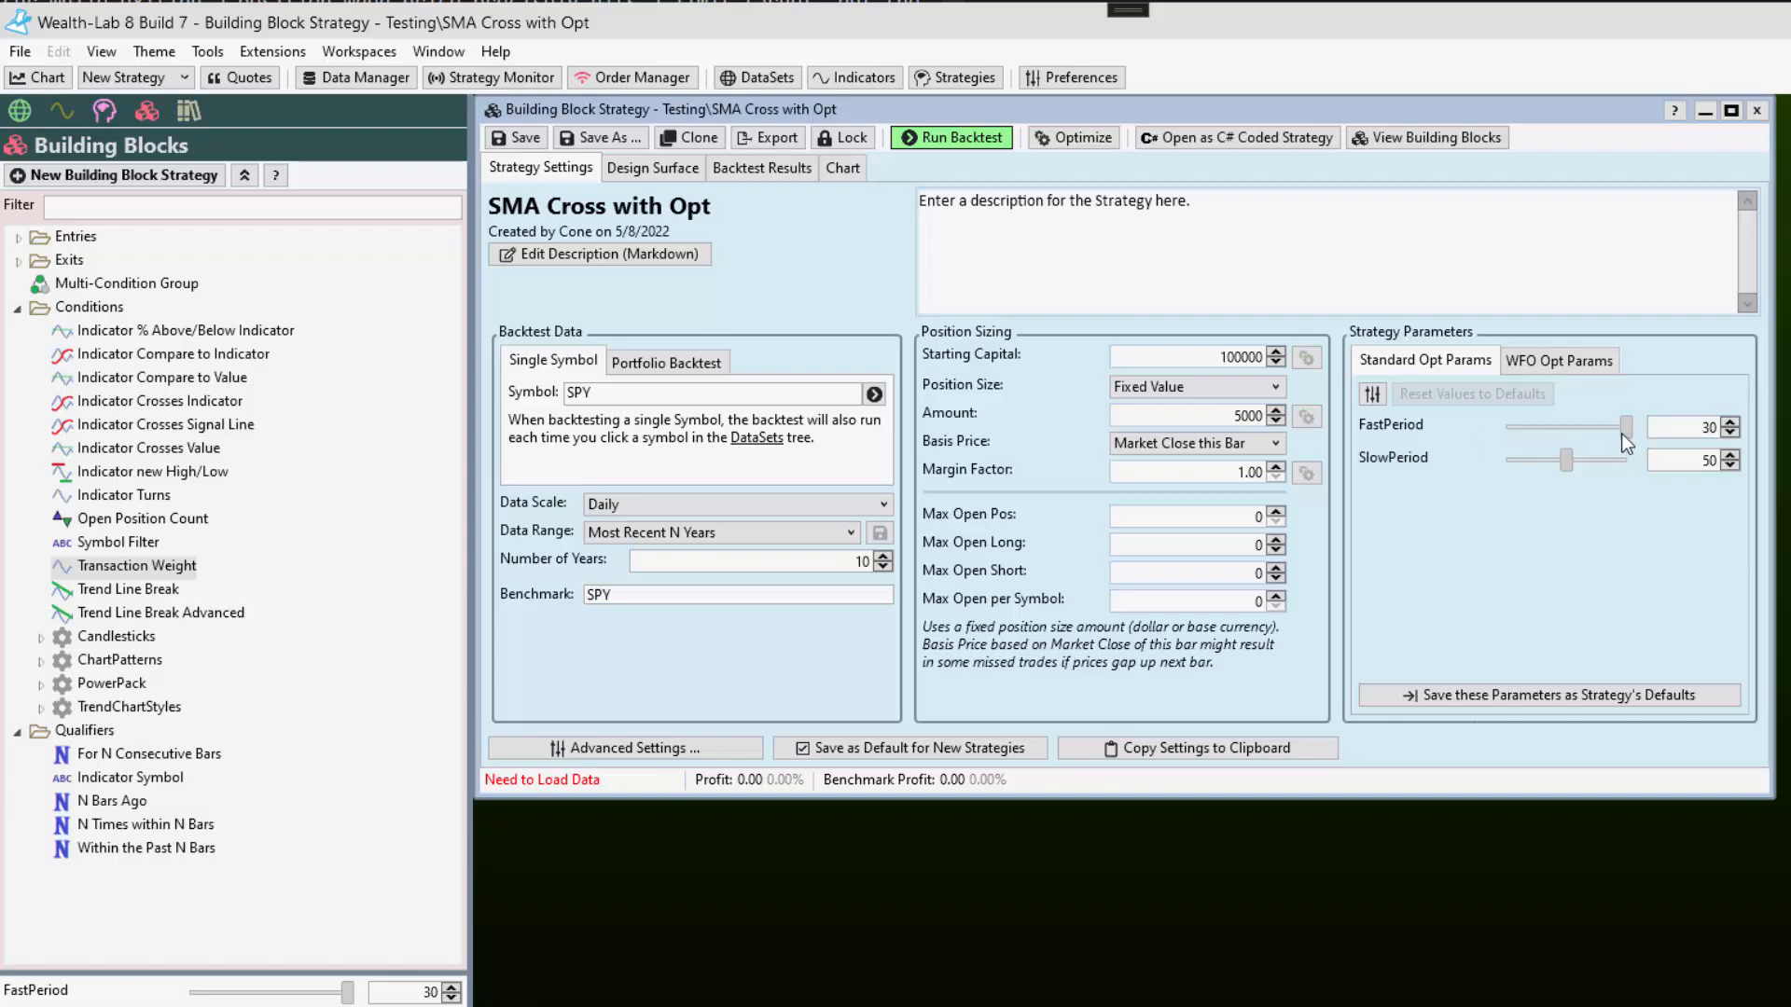
left_click_drag(1626, 427, 1567, 462)
left_click(986, 147)
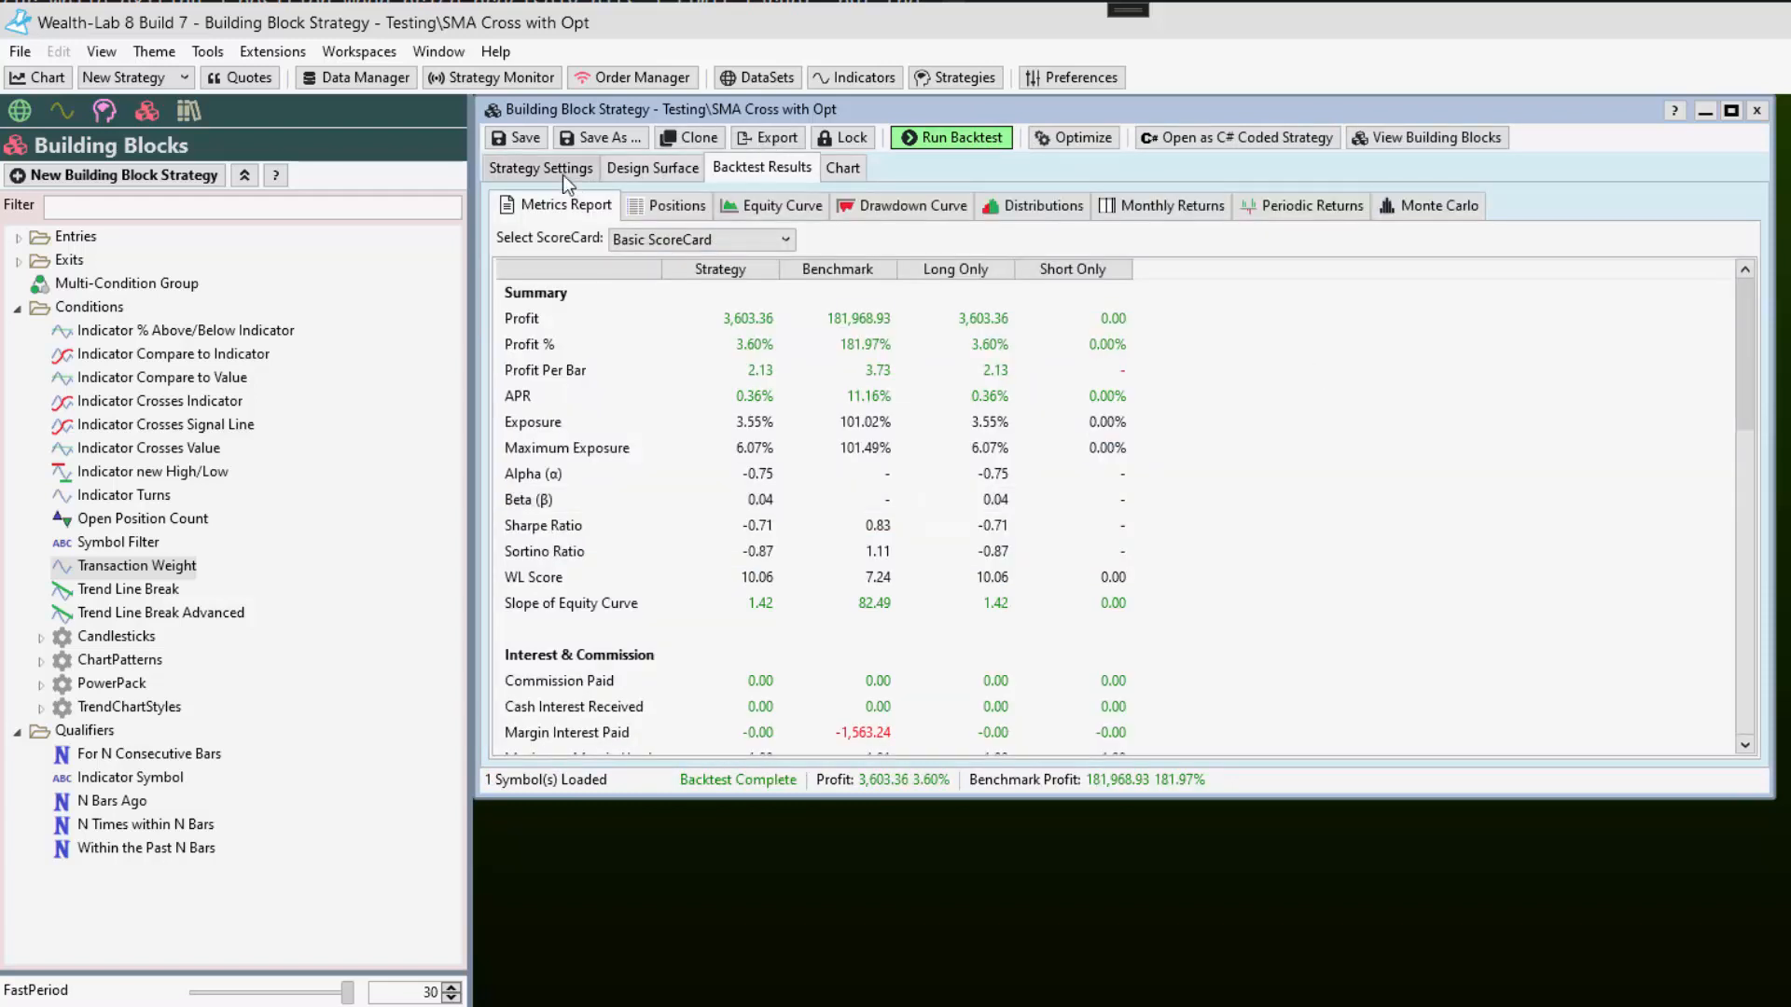
Set the FastPeriod strategy parameter to 20 and save the parameters as the strategy's defaults
left_click(539, 166)
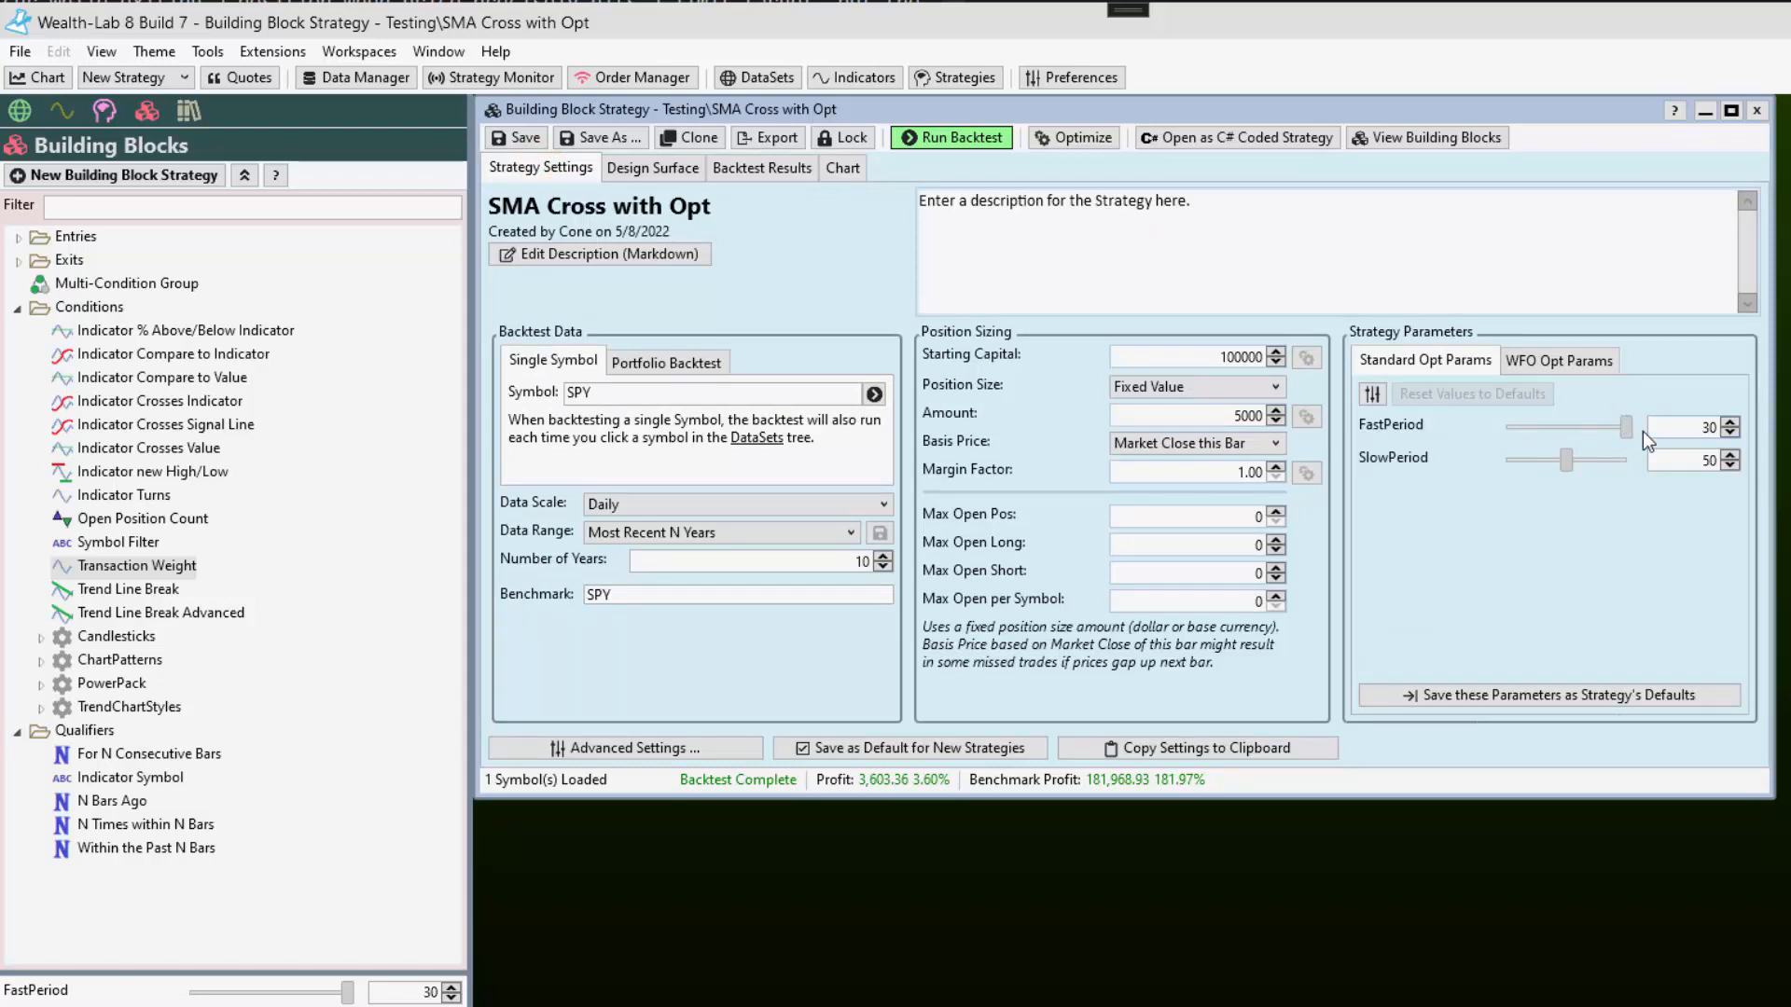
left_click(1581, 431)
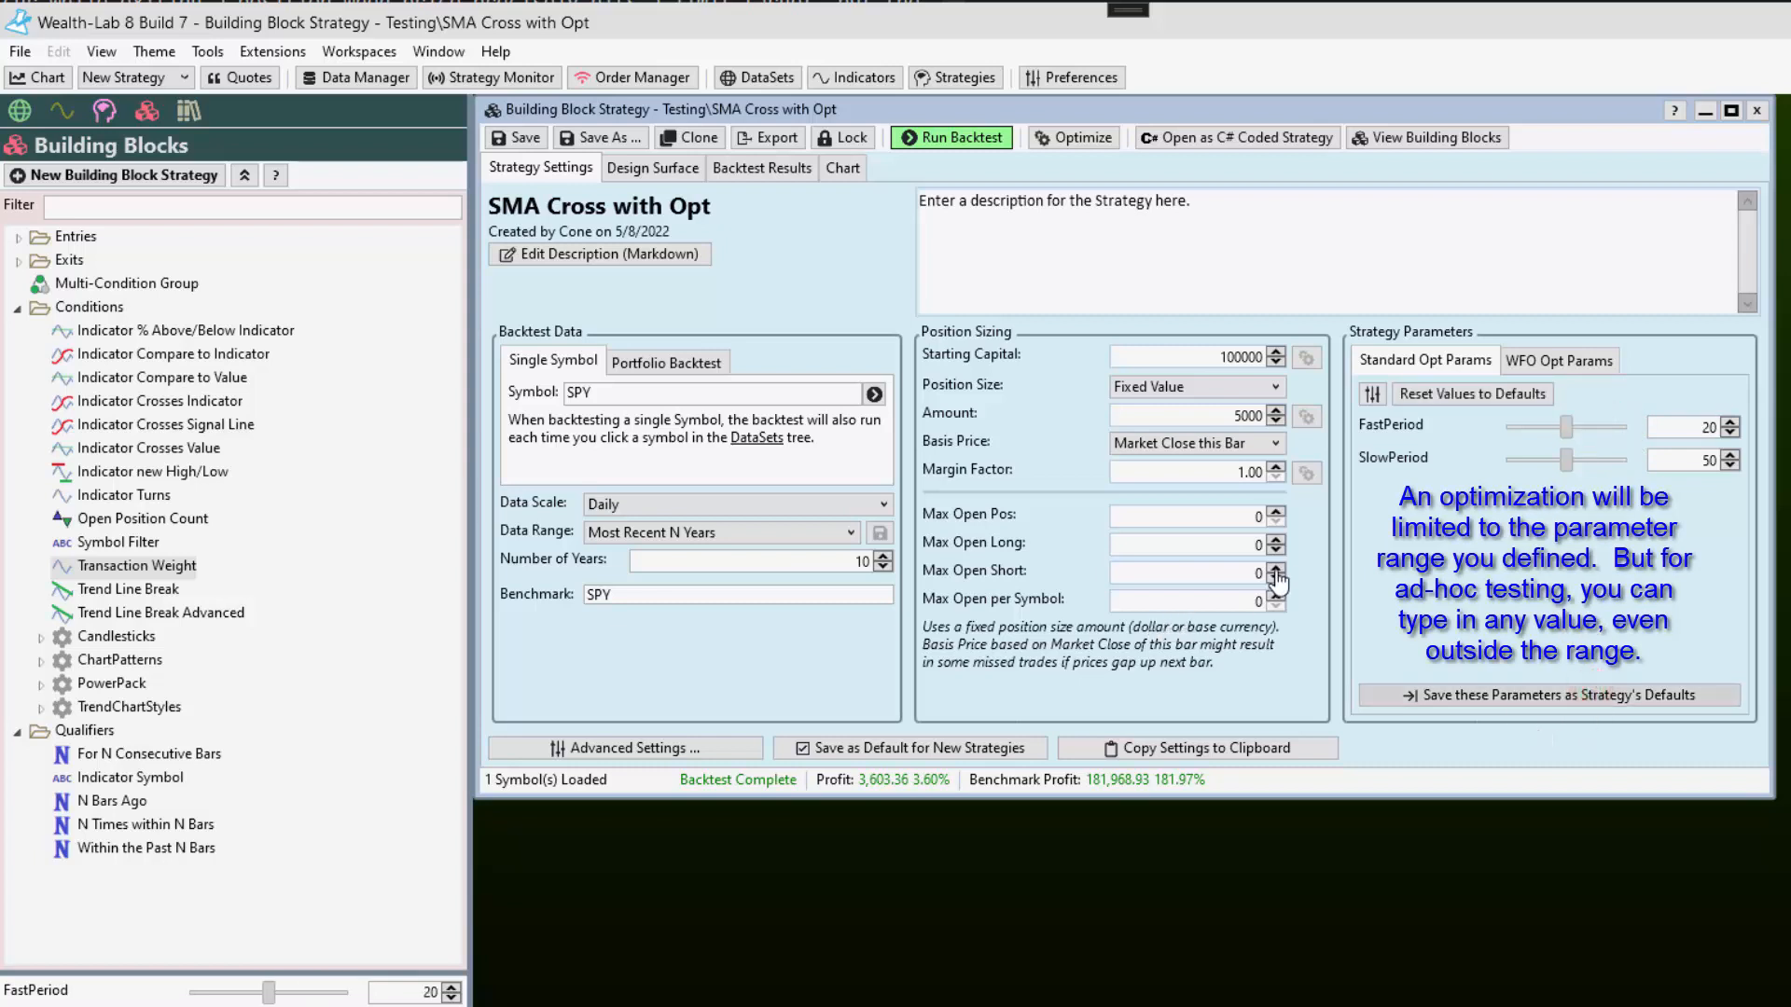
left_click(1549, 695)
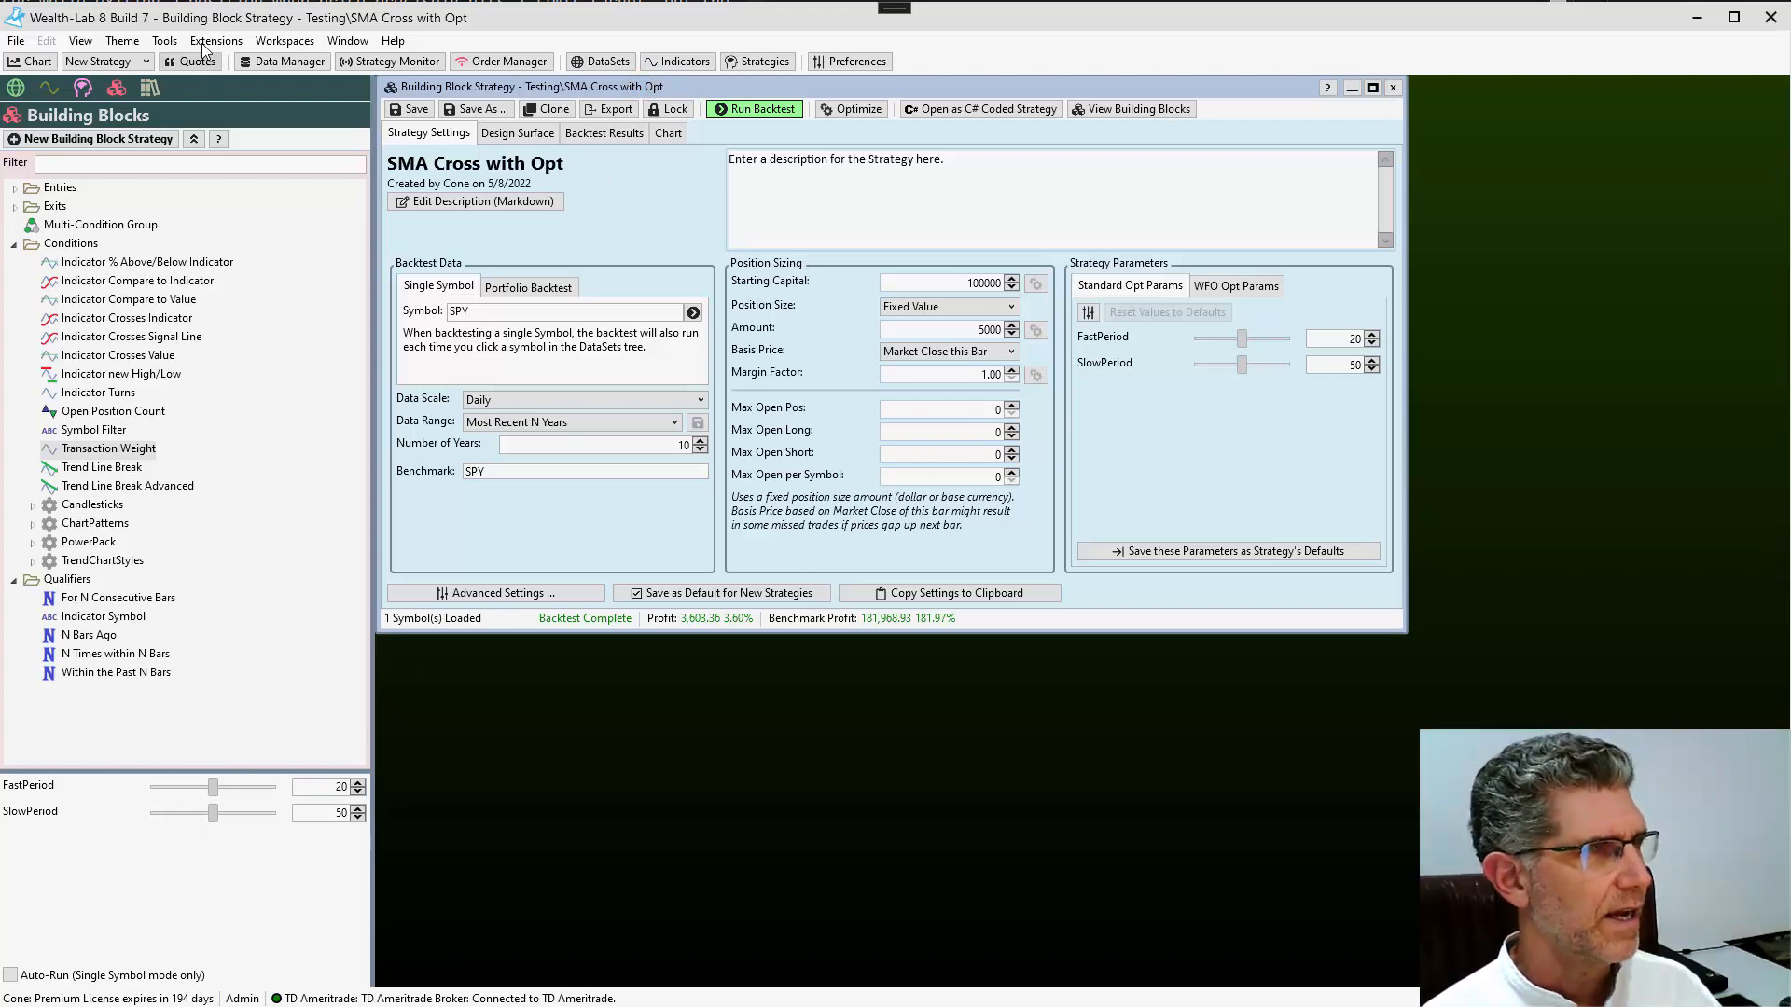
Hide the parameter slider panel and show it again
left_click(81, 41)
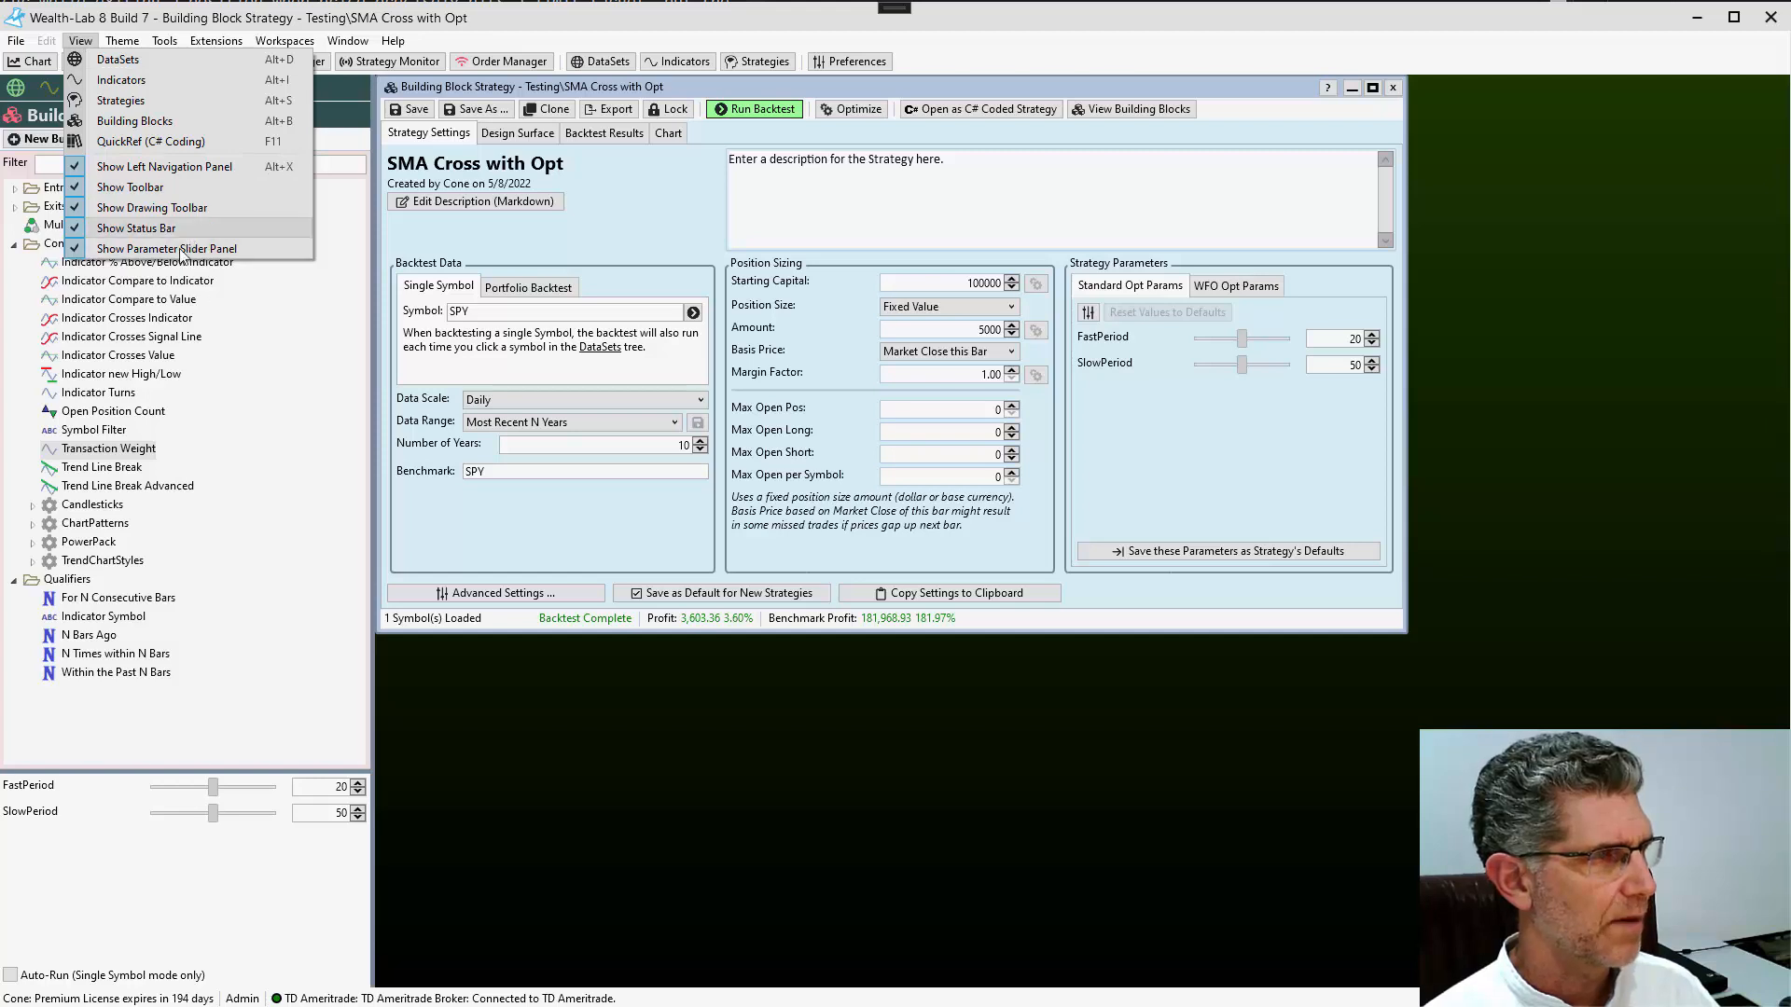
left_click(180, 249)
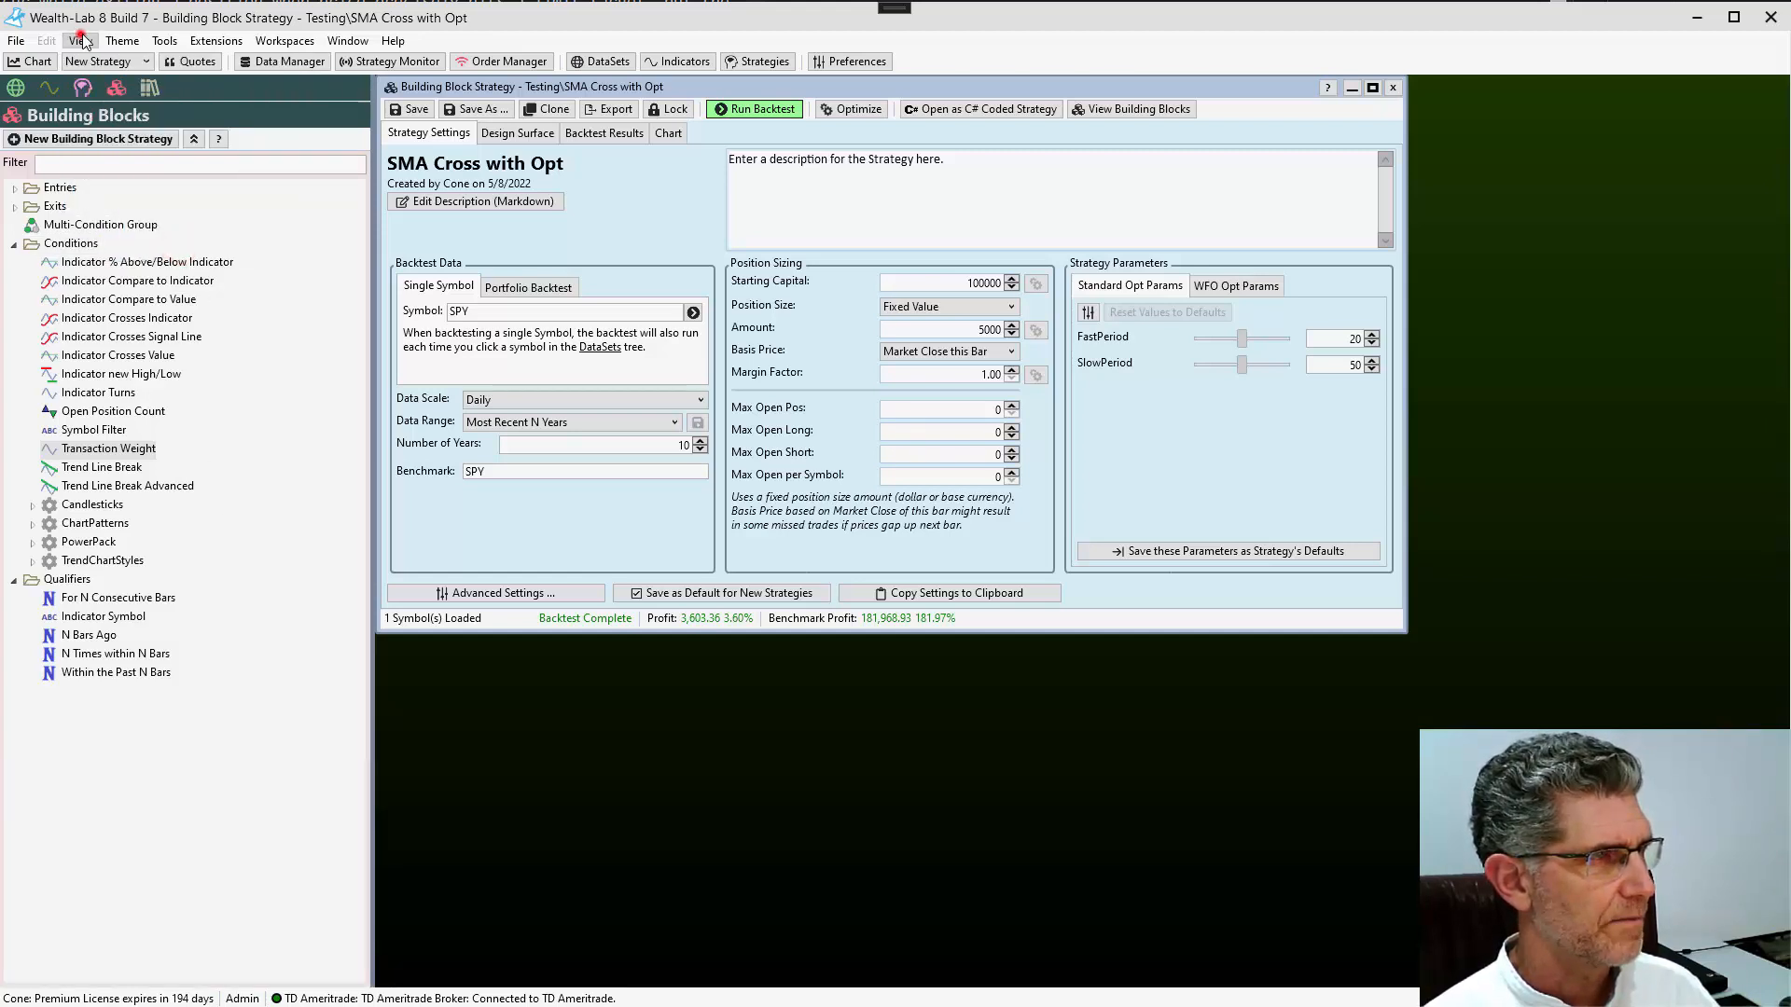
left_click(81, 41)
left_click(149, 250)
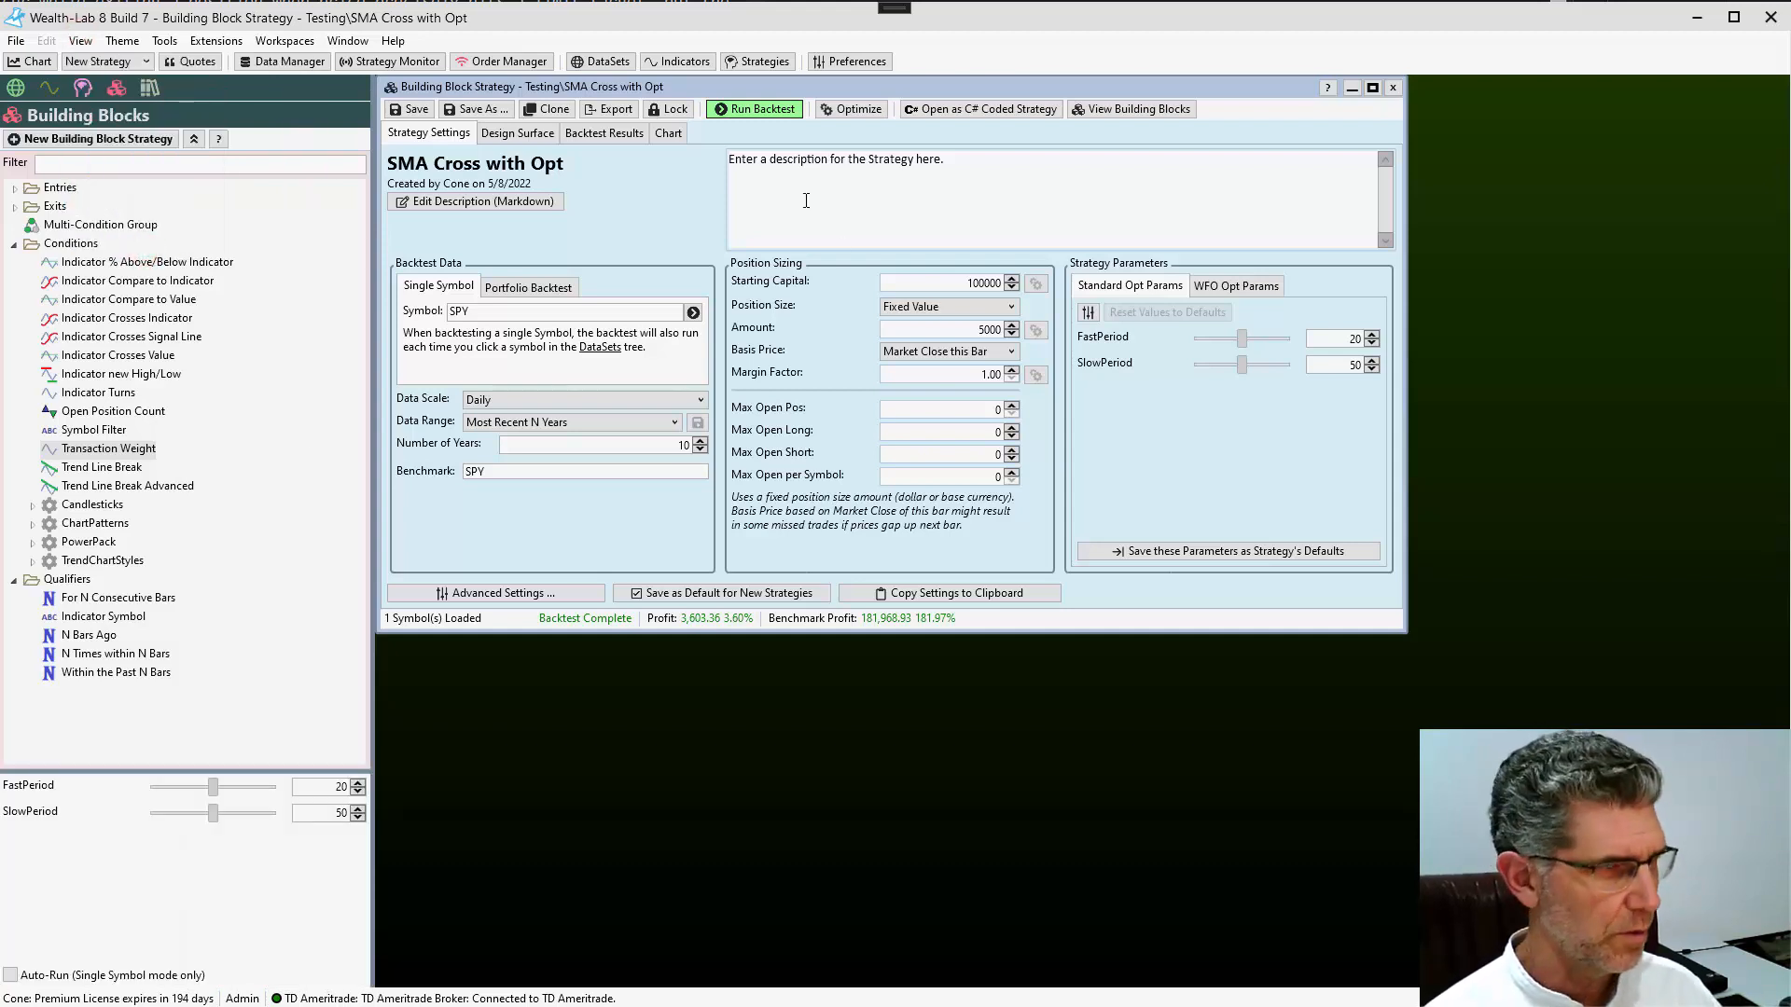
Open a new chart window for SPY, then minimize the strategy window and place it below the chart
key("ctrl+n")
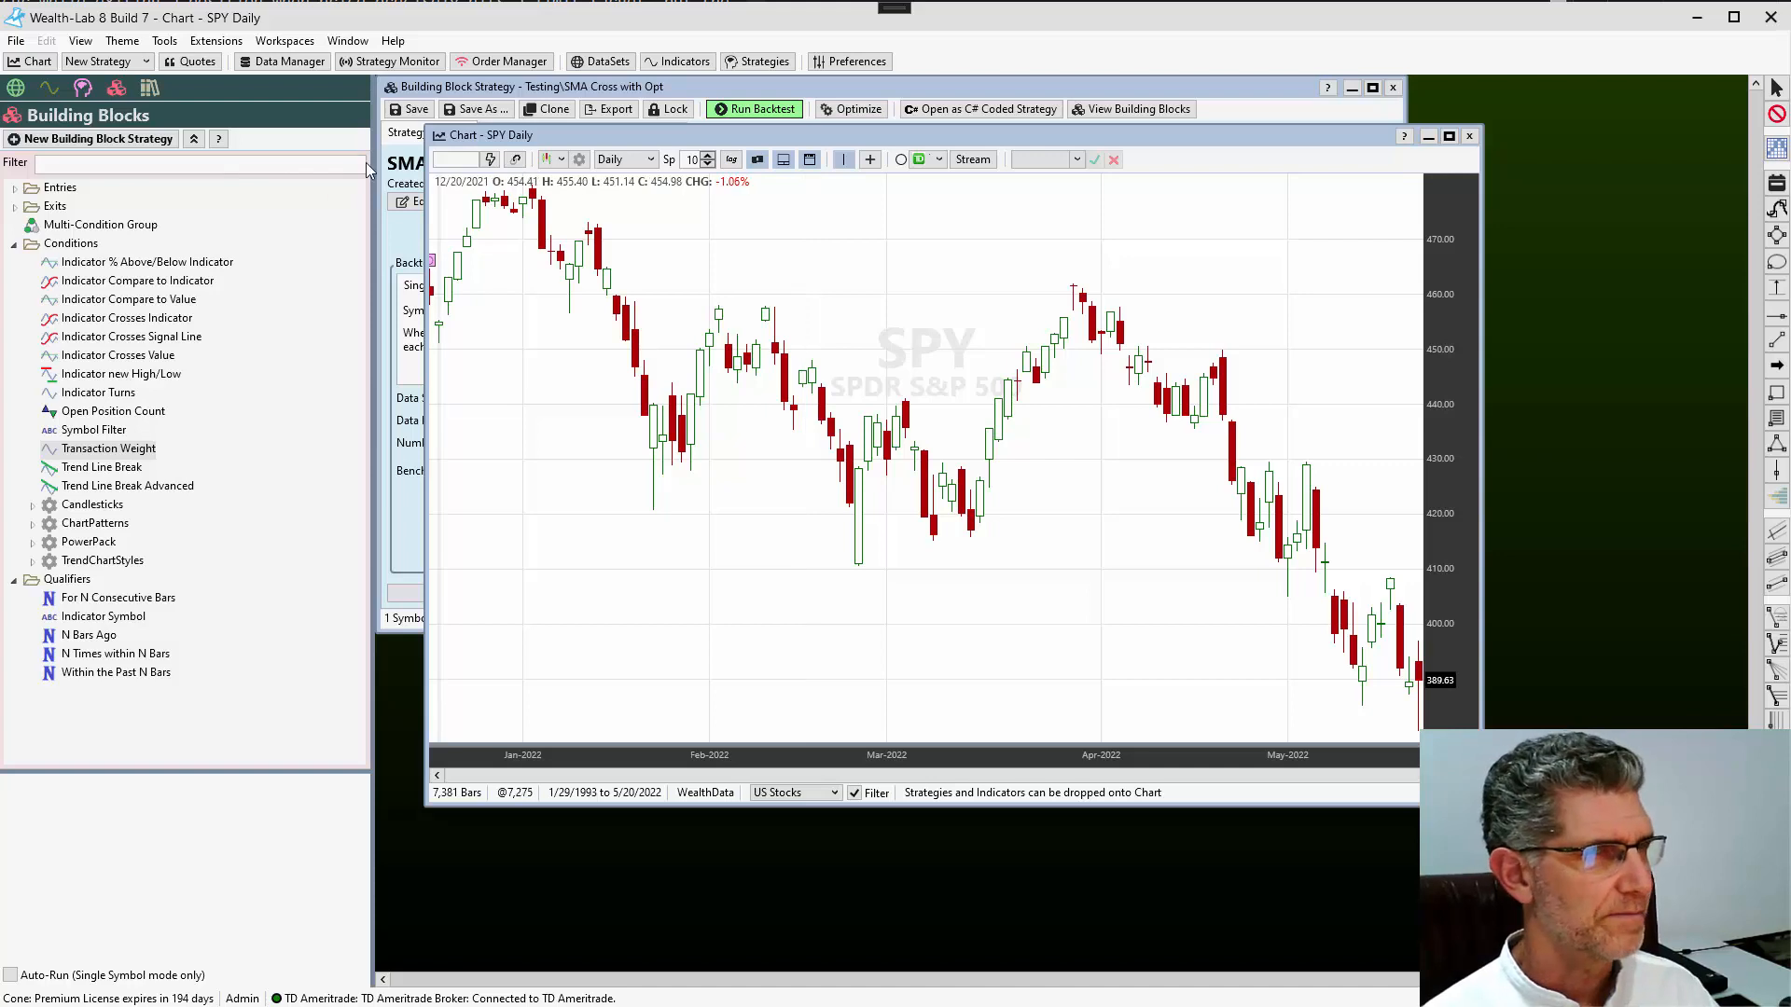
left_click(1279, 90)
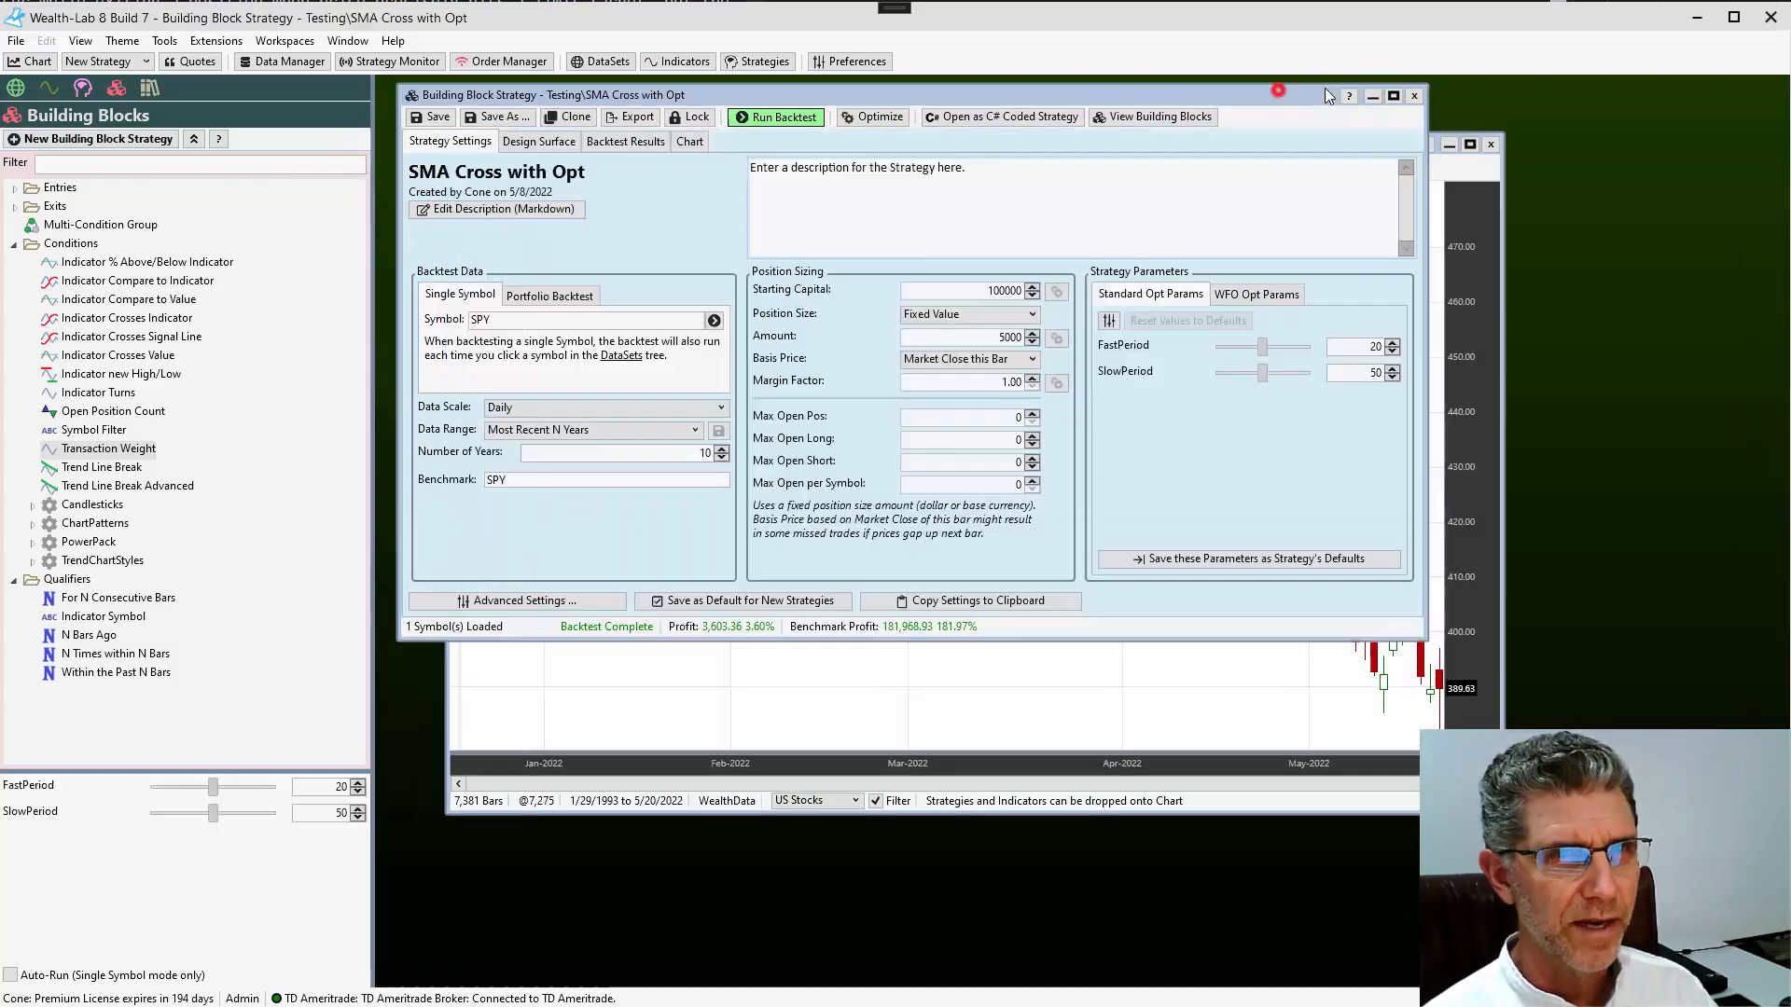
left_click(1352, 87)
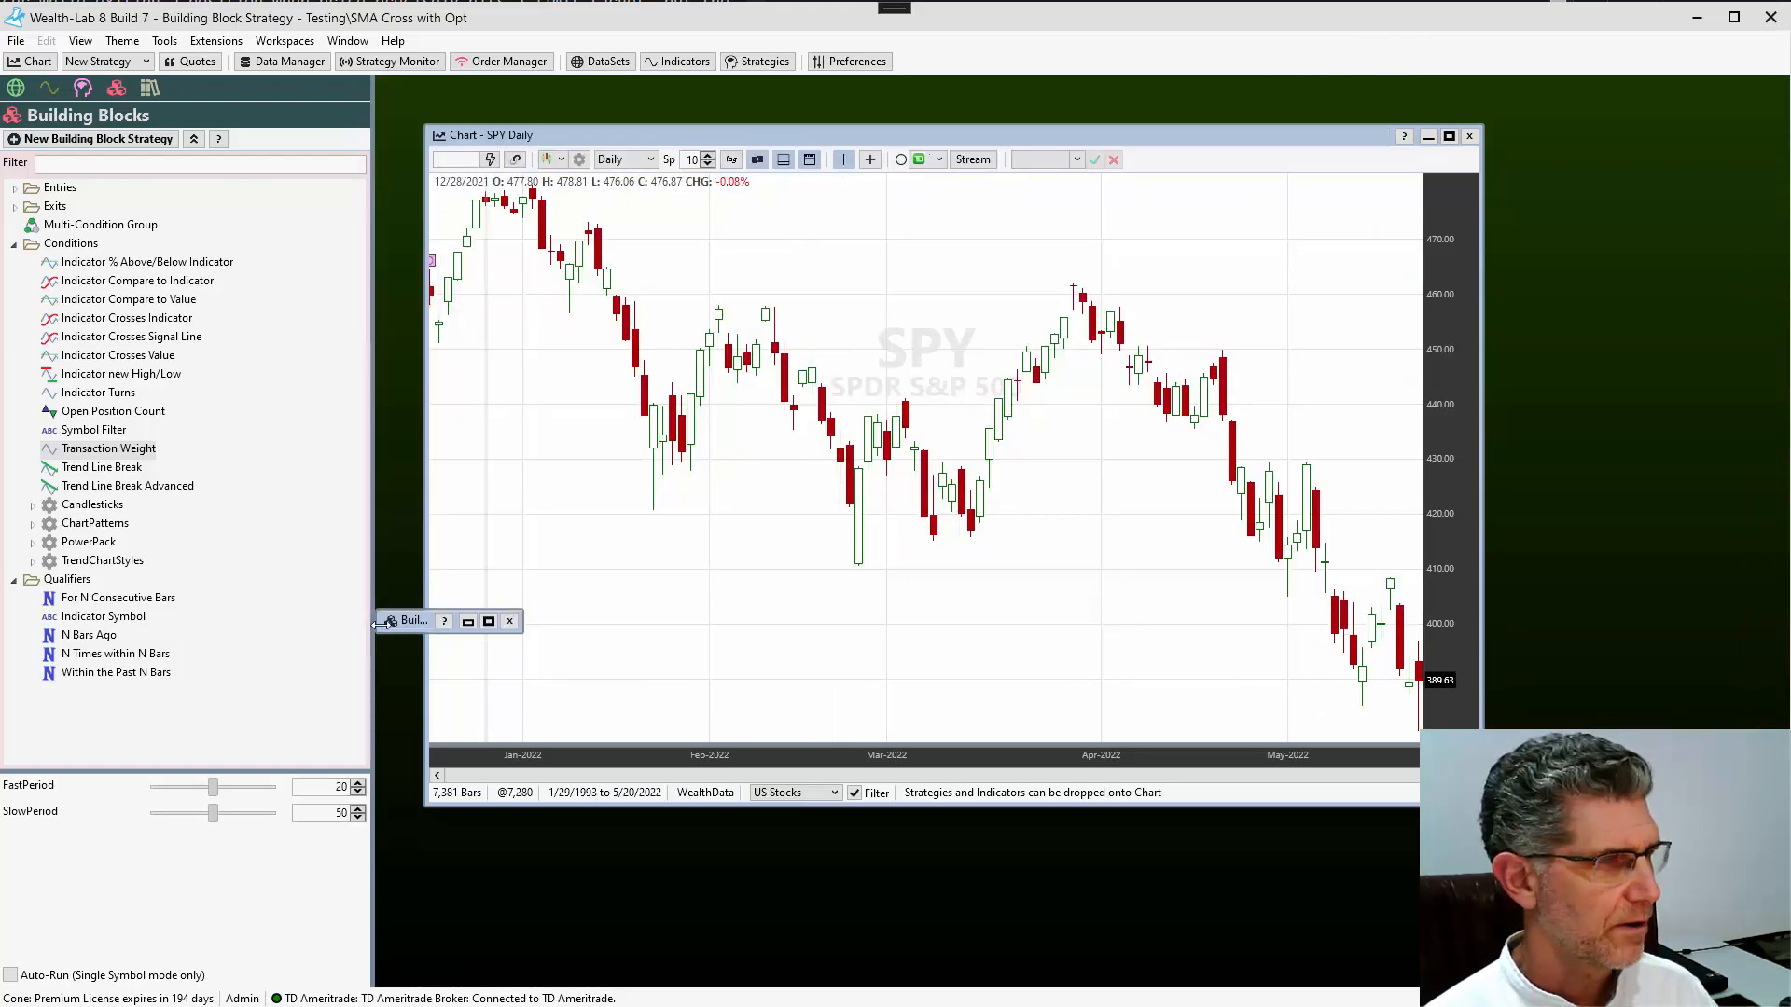
left_click_drag(408, 622, 449, 934)
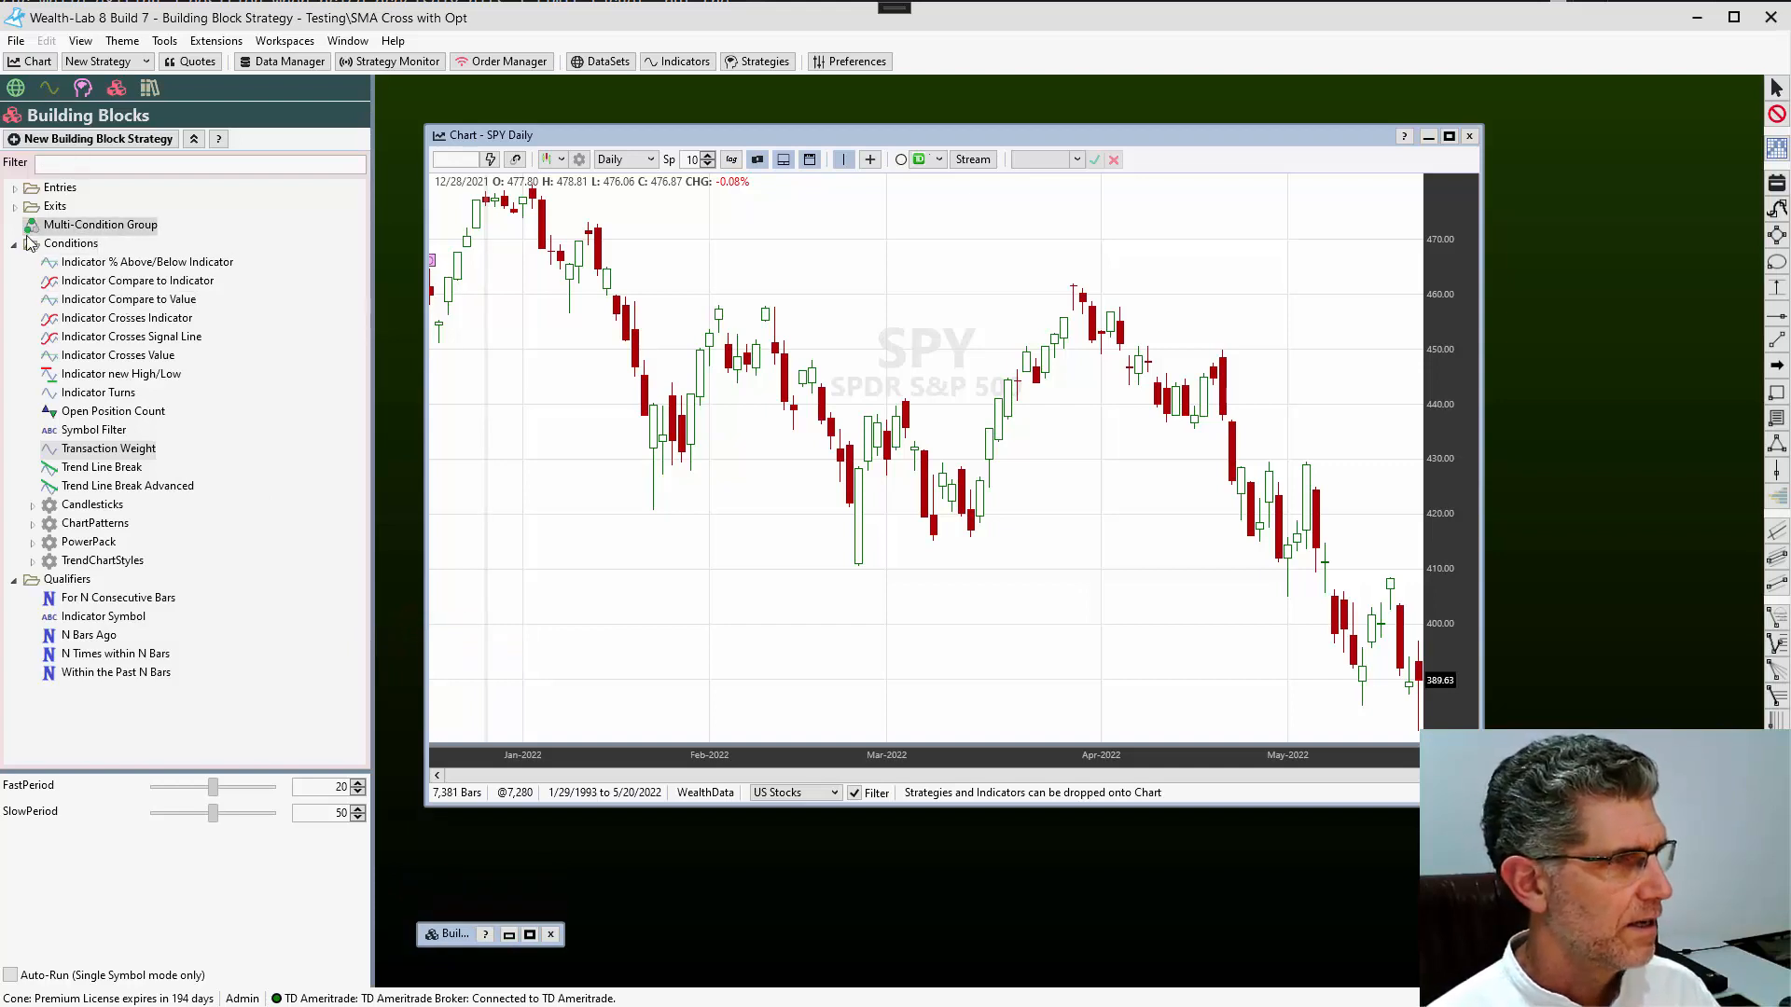
Apply the SMA Cross with Opt strategy from the Testing folder to the SPY chart
left_click(82, 87)
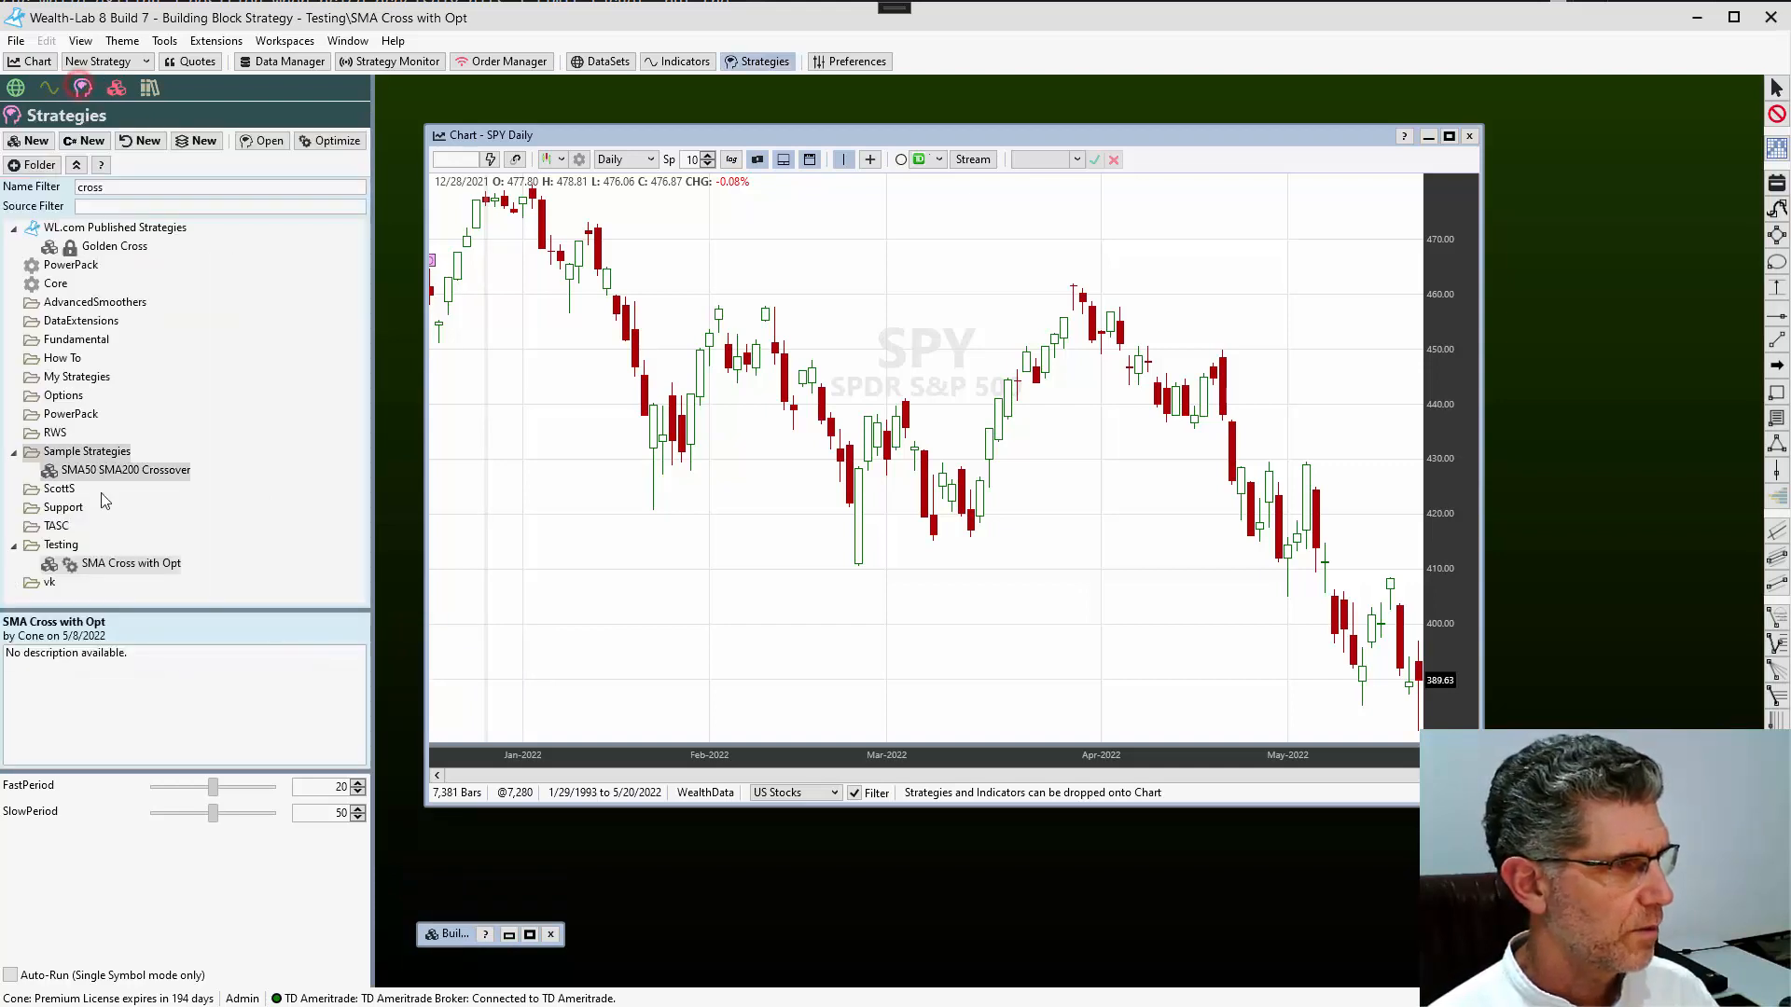
left_click_drag(128, 565, 702, 499)
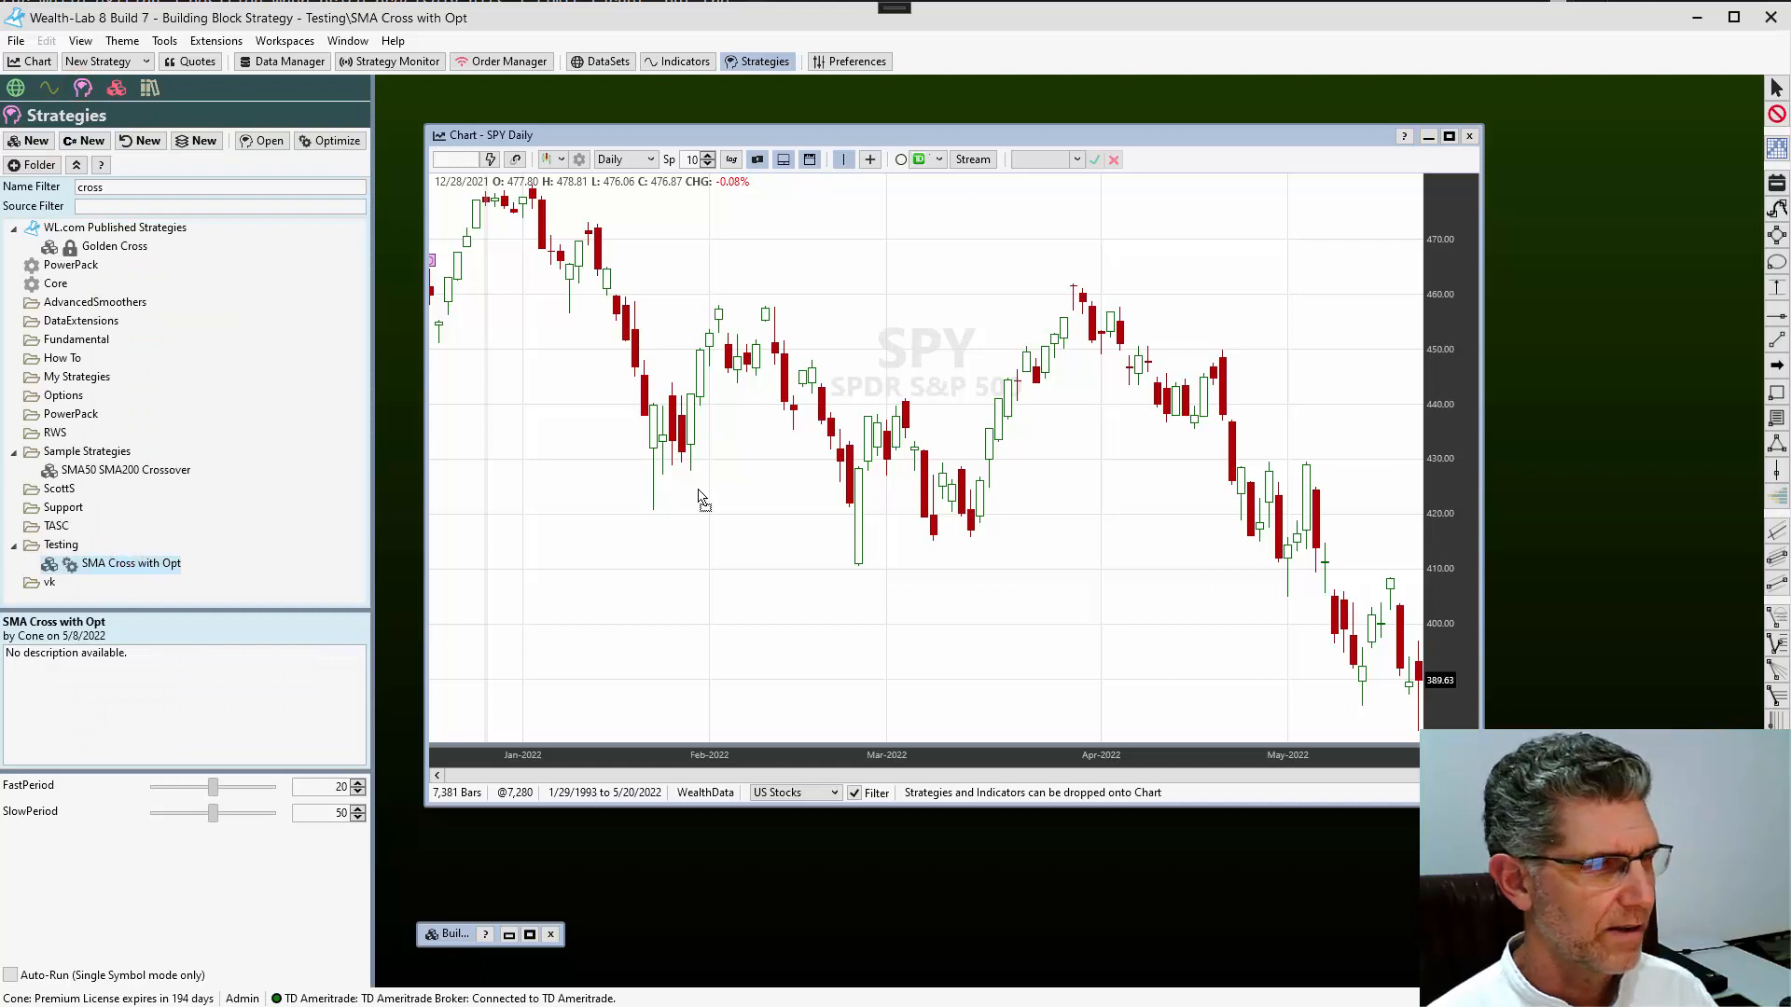
left_click_drag(784, 572, 803, 571)
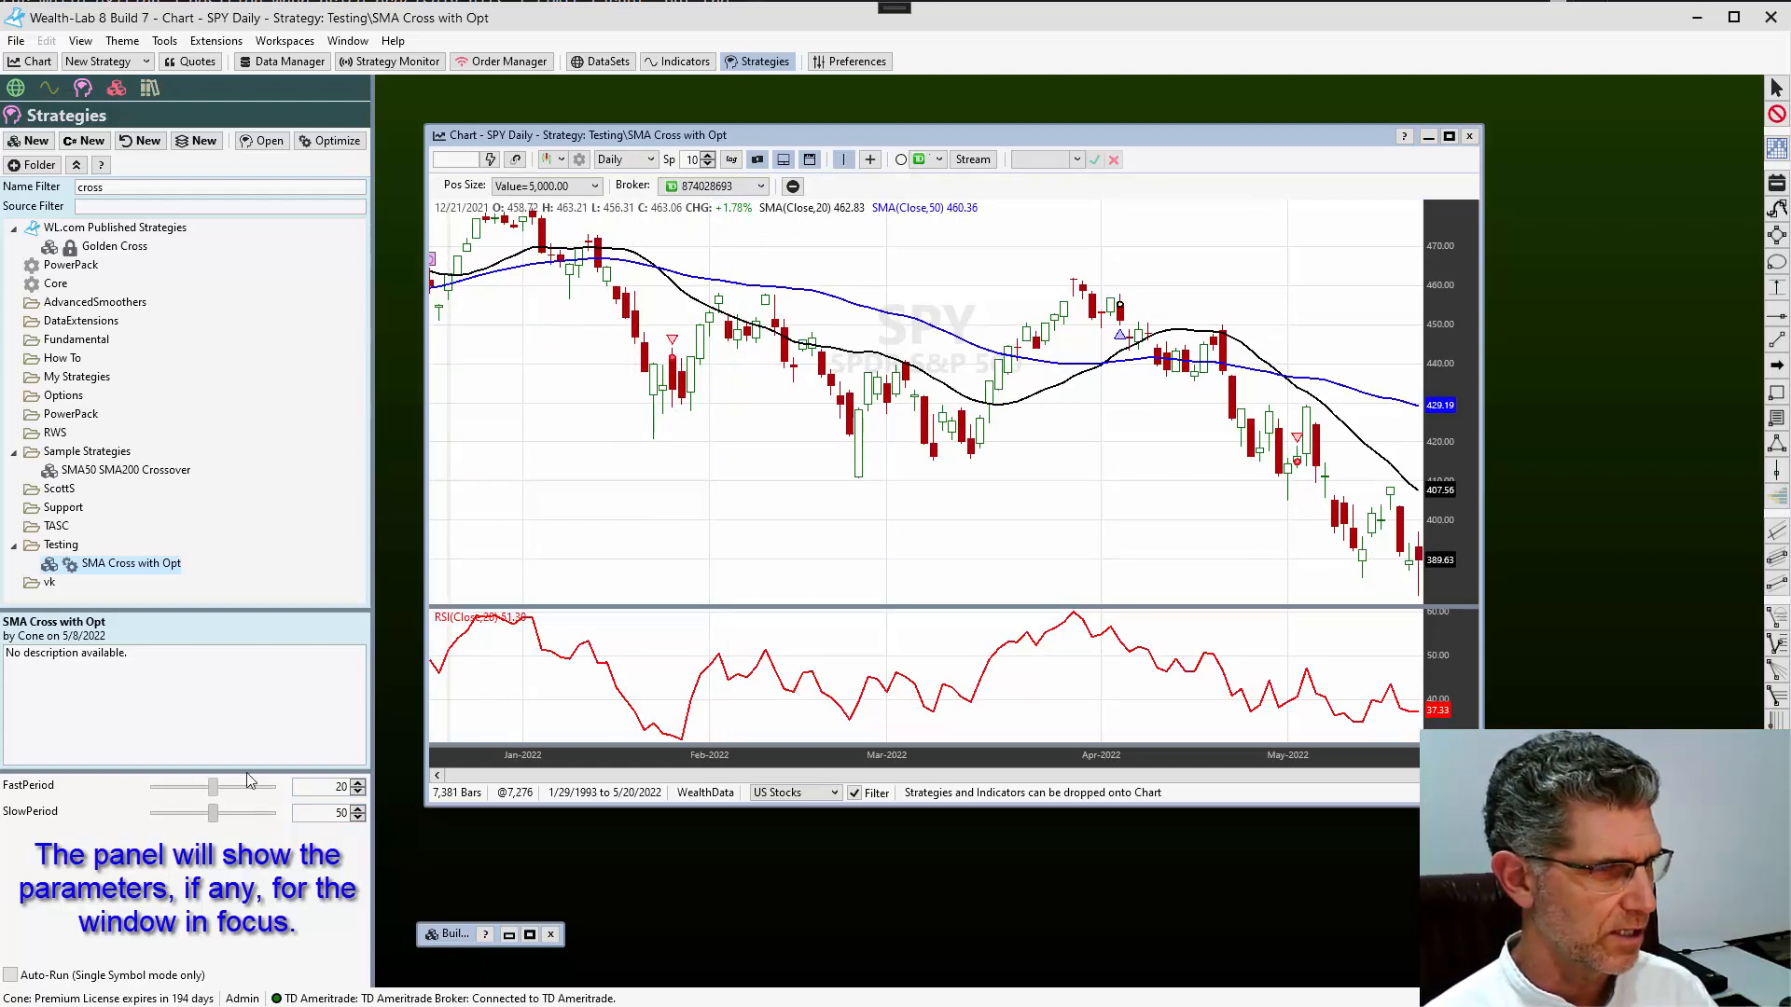
Set FastPeriod to 25 and SlowPeriod to 60, and rerun the strategy on the SPY chart
left_click_drag(213, 787, 259, 798)
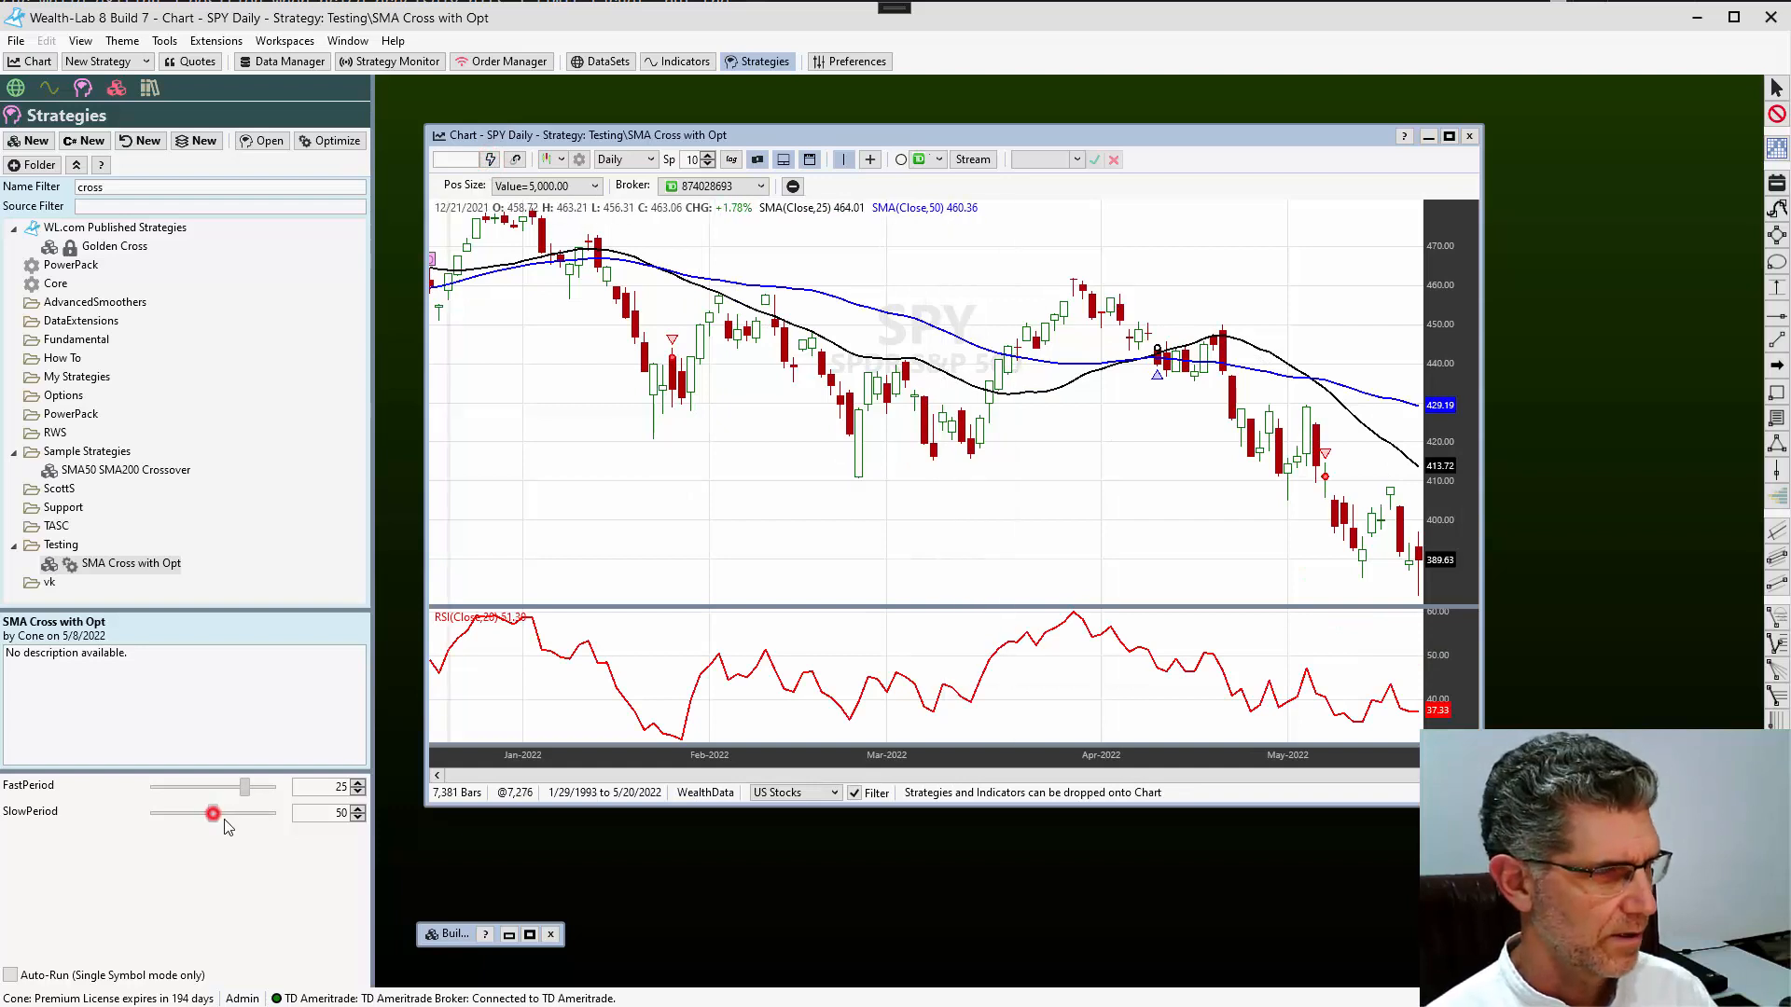
left_click_drag(216, 808, 276, 811)
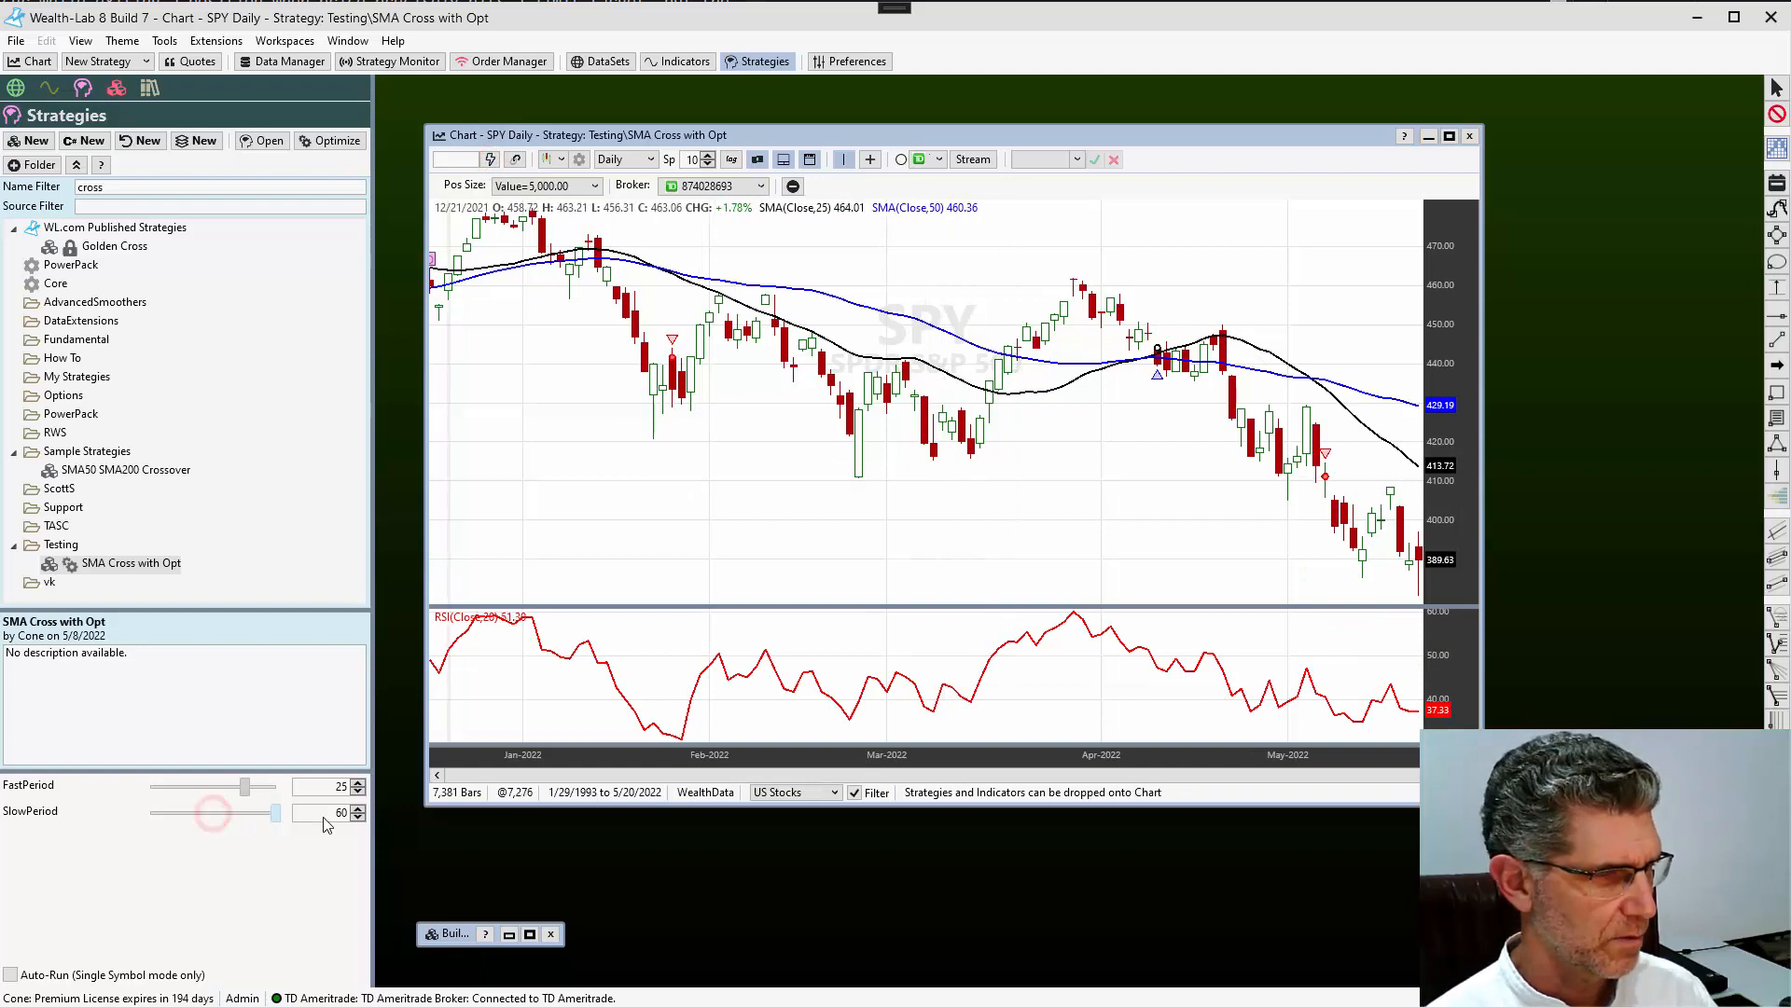
left_click(490, 159)
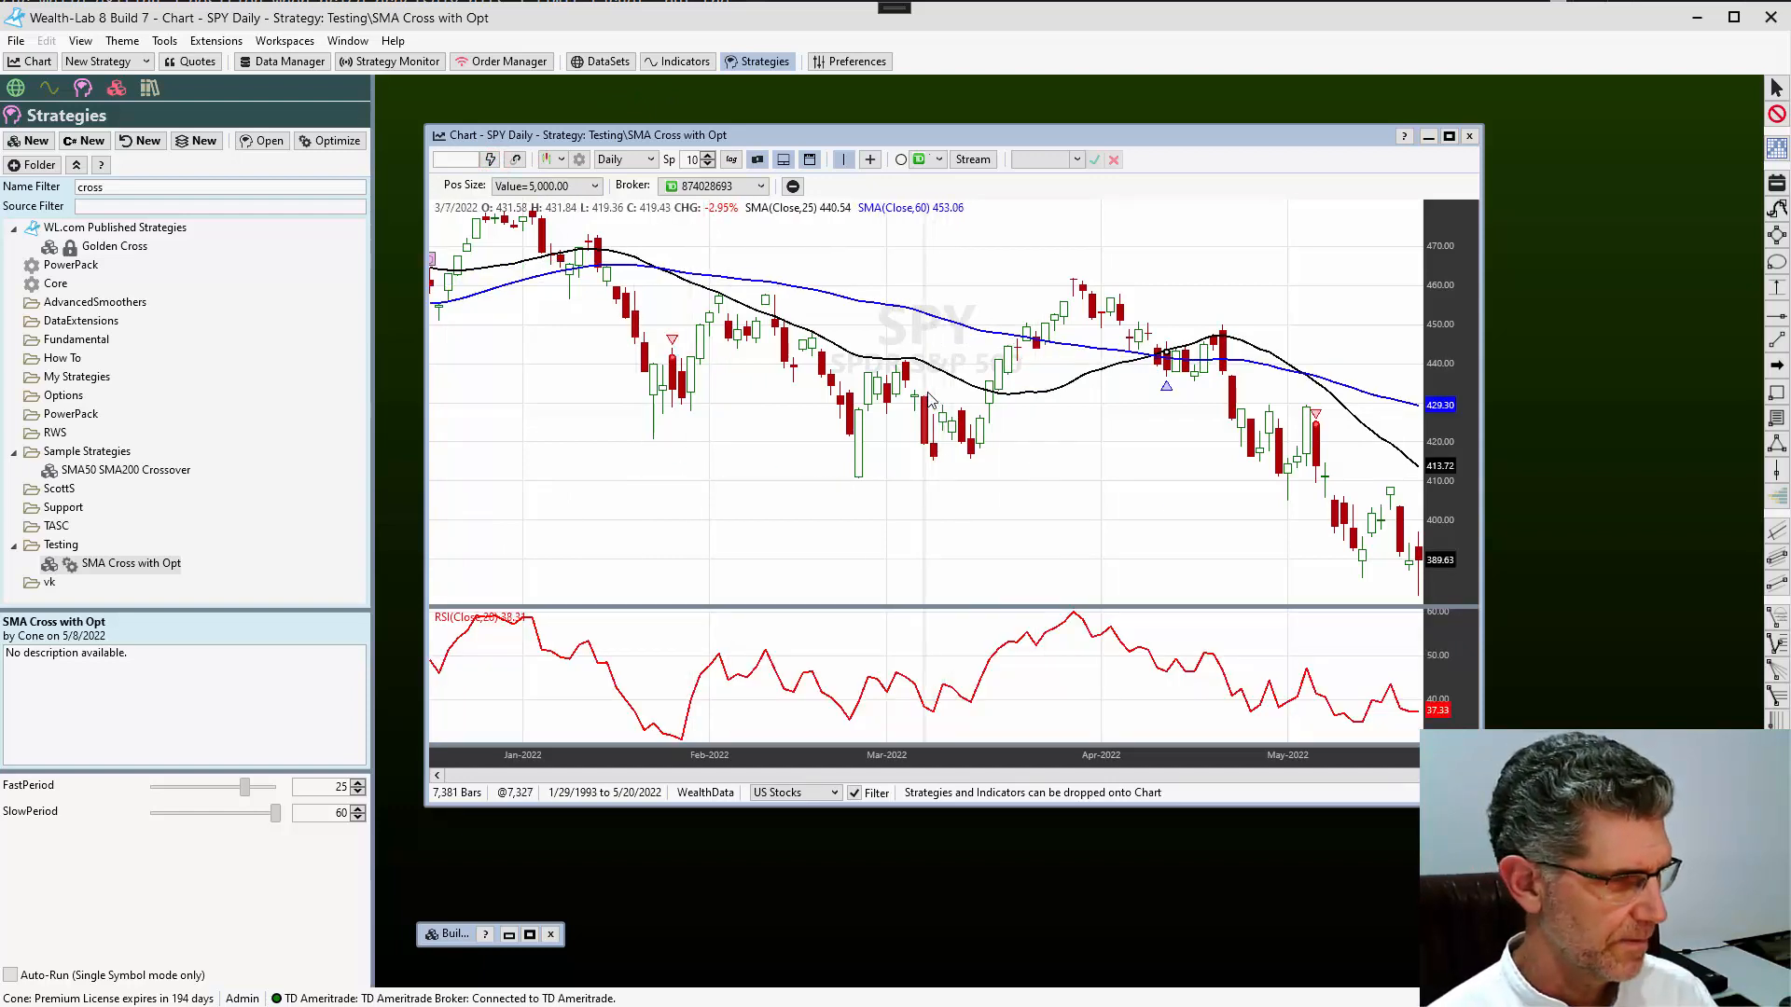
Enable Auto-Run for the parameter sliders, and set SlowPeriod to 50 and FastPeriod to 30
left_click(9, 975)
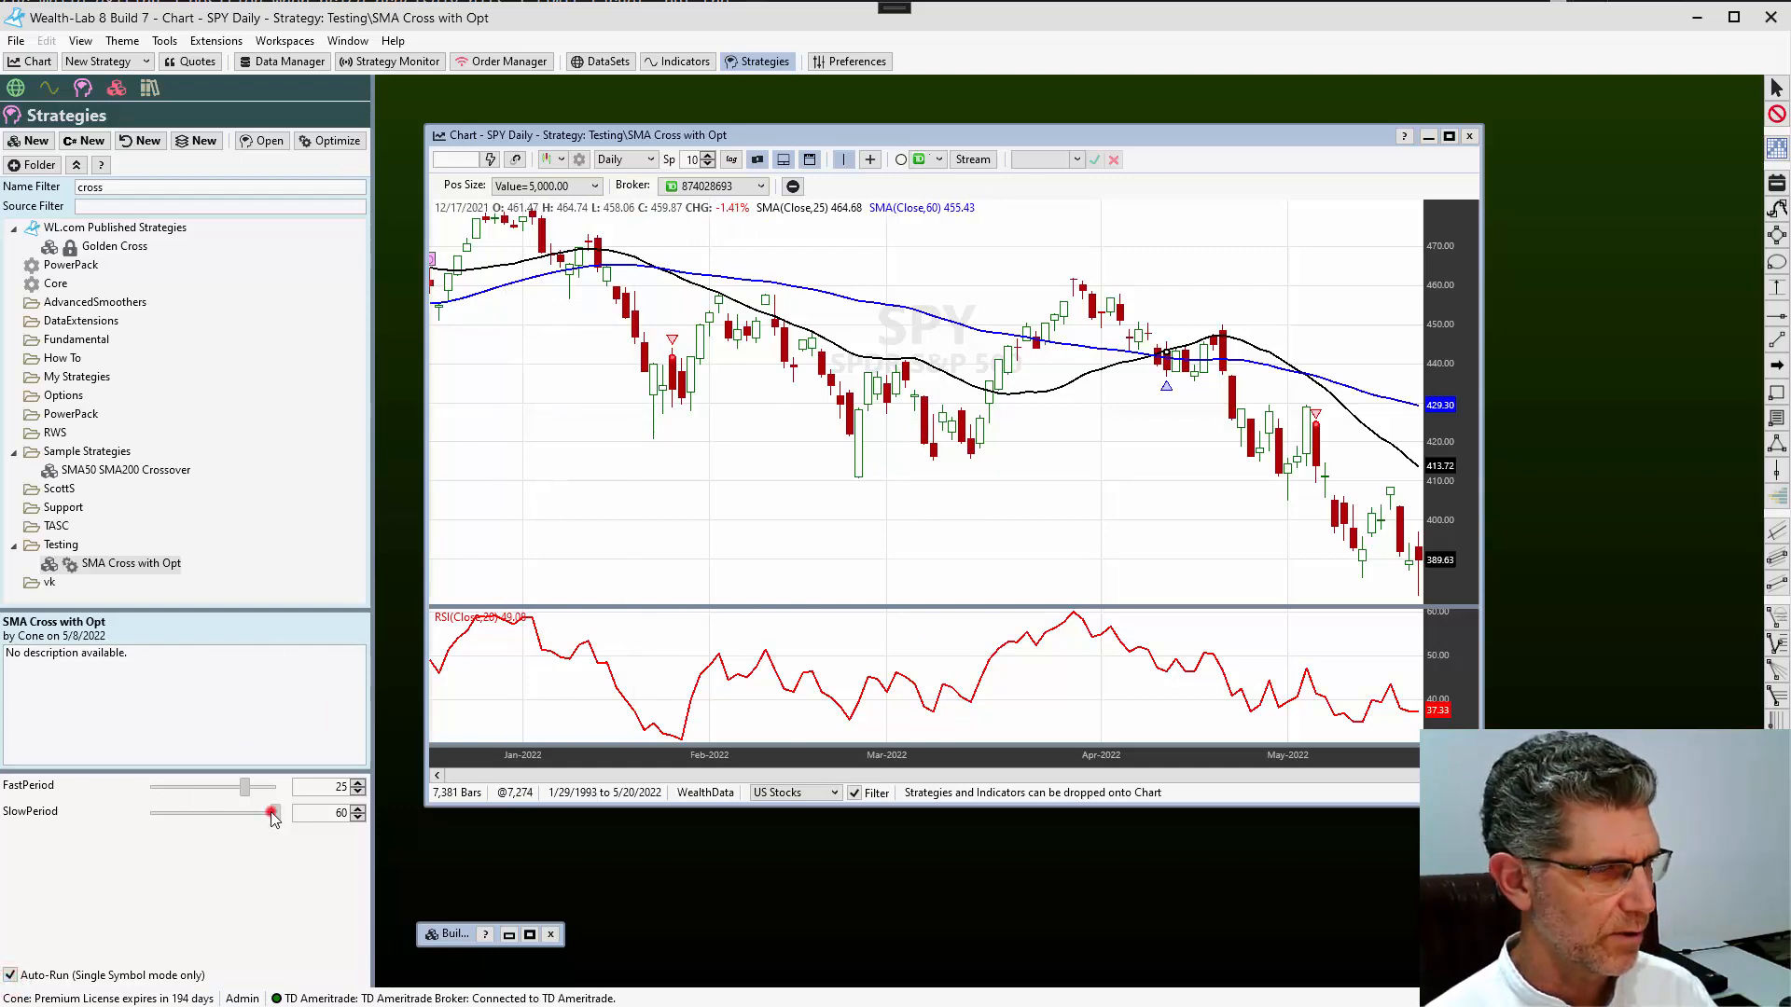
left_click_drag(272, 818, 213, 818)
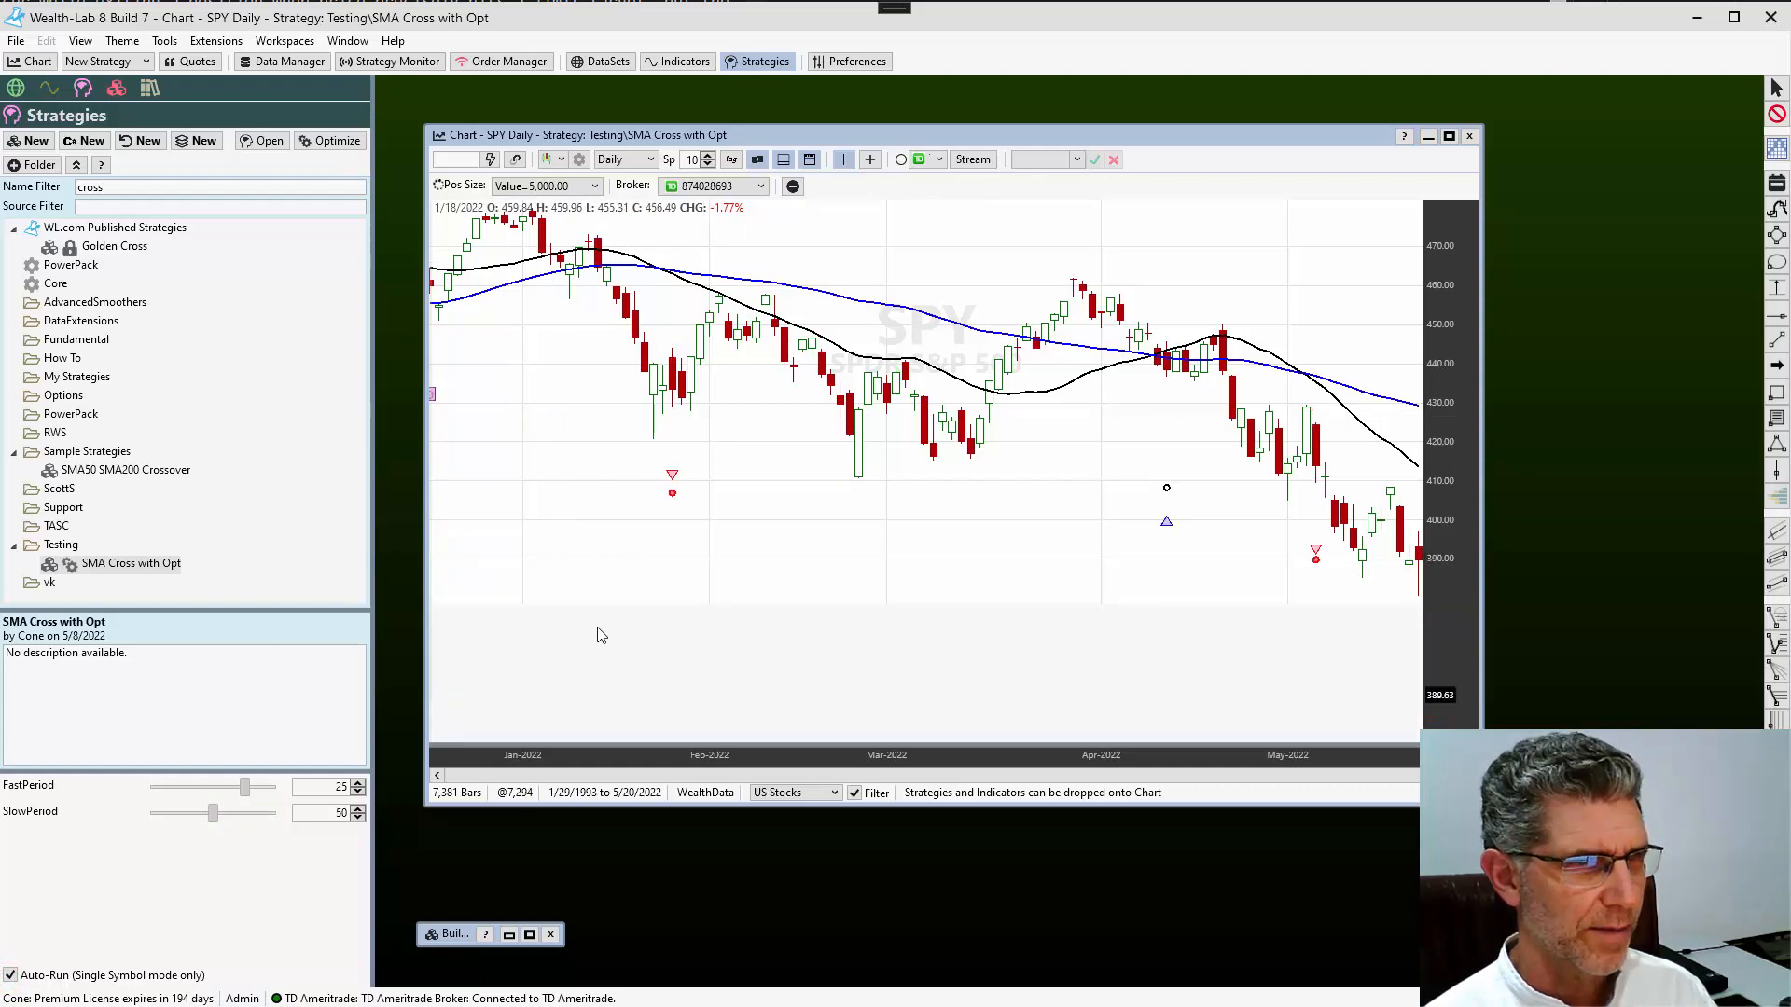
left_click(248, 791)
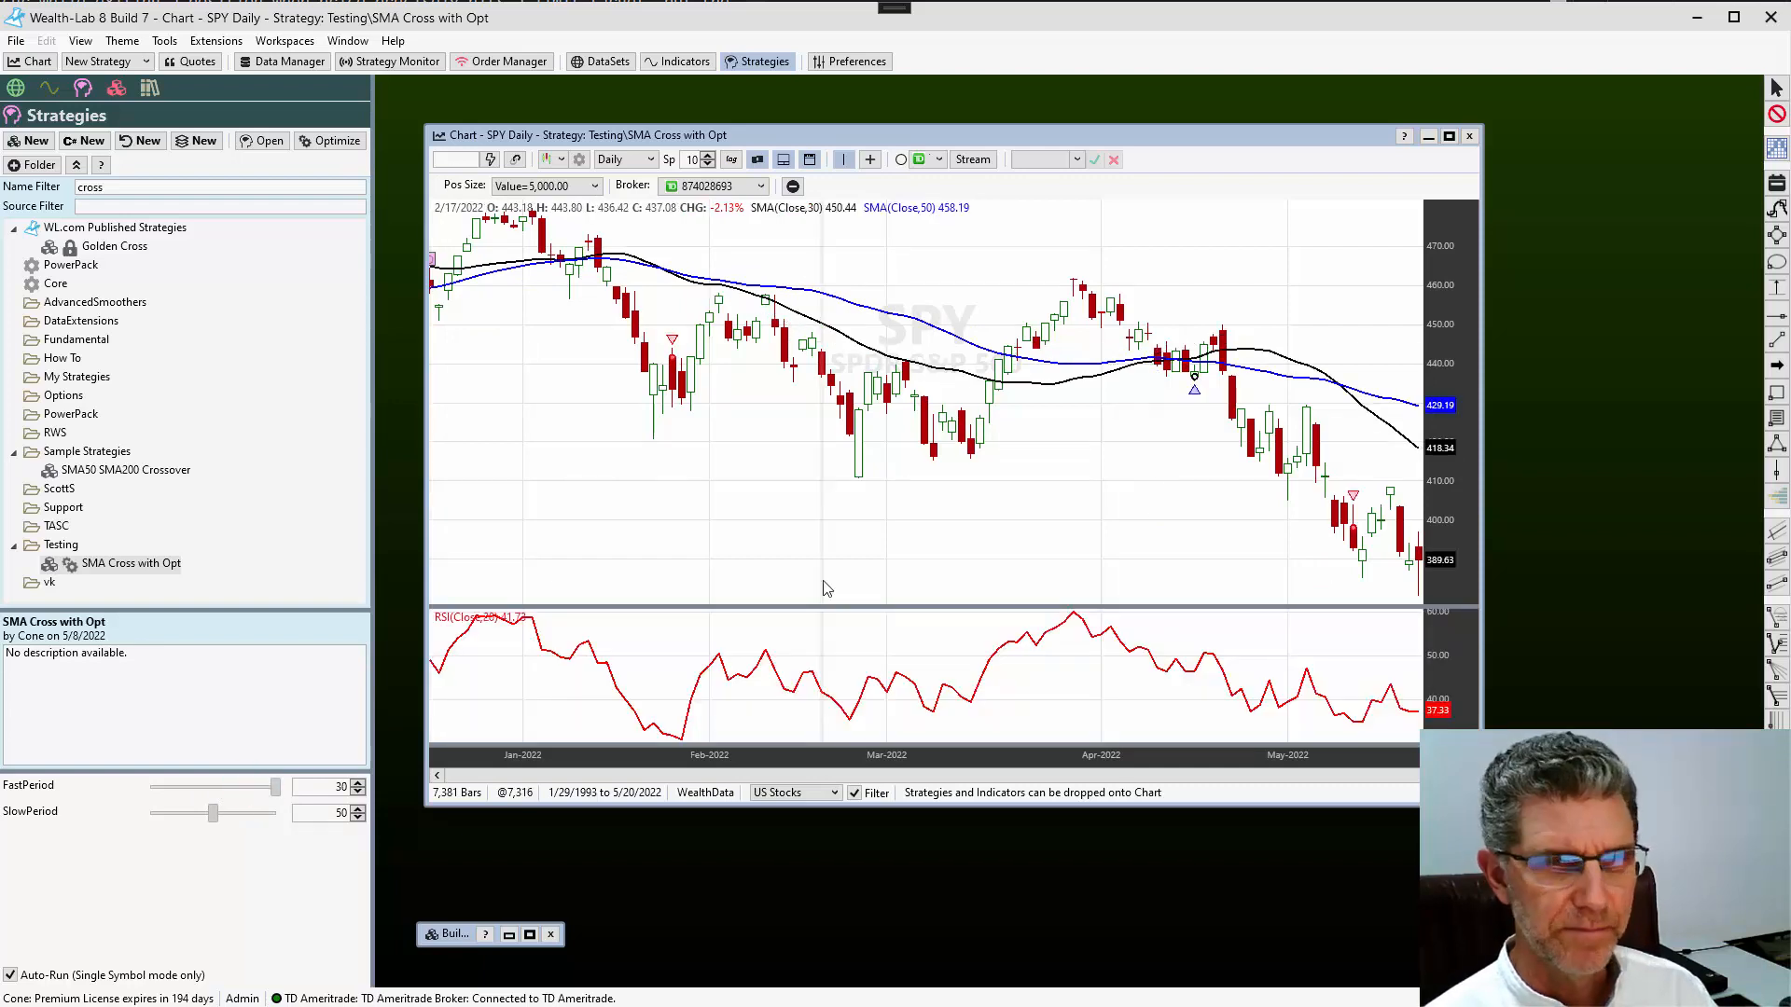